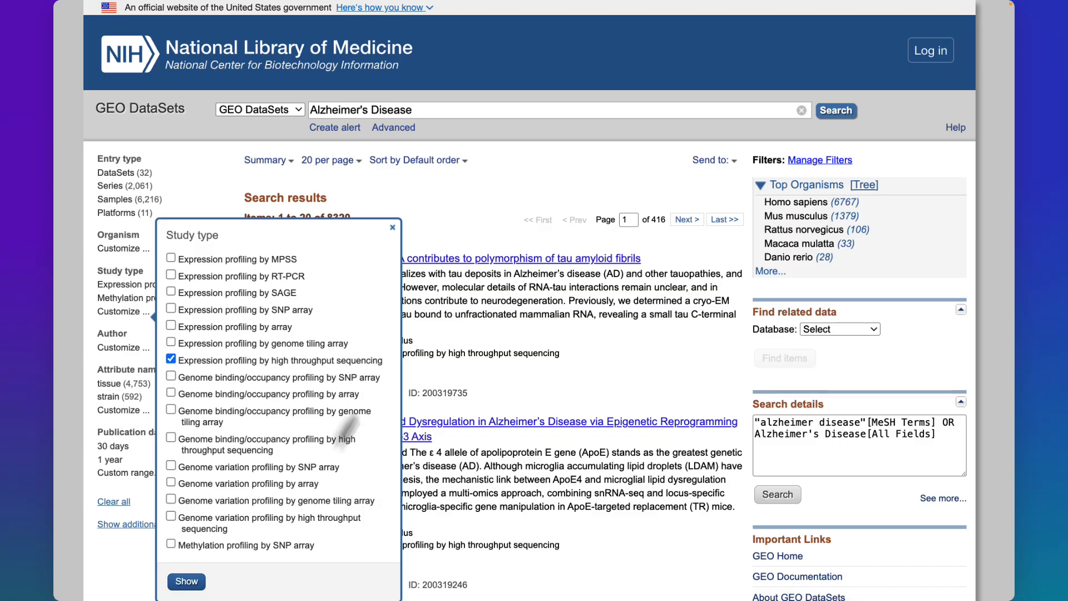
Step: Filter the Alzheimer's Disease results to the study type Expression profiling by high throughput sequencing and the organism Homo sapiens
click(187, 582)
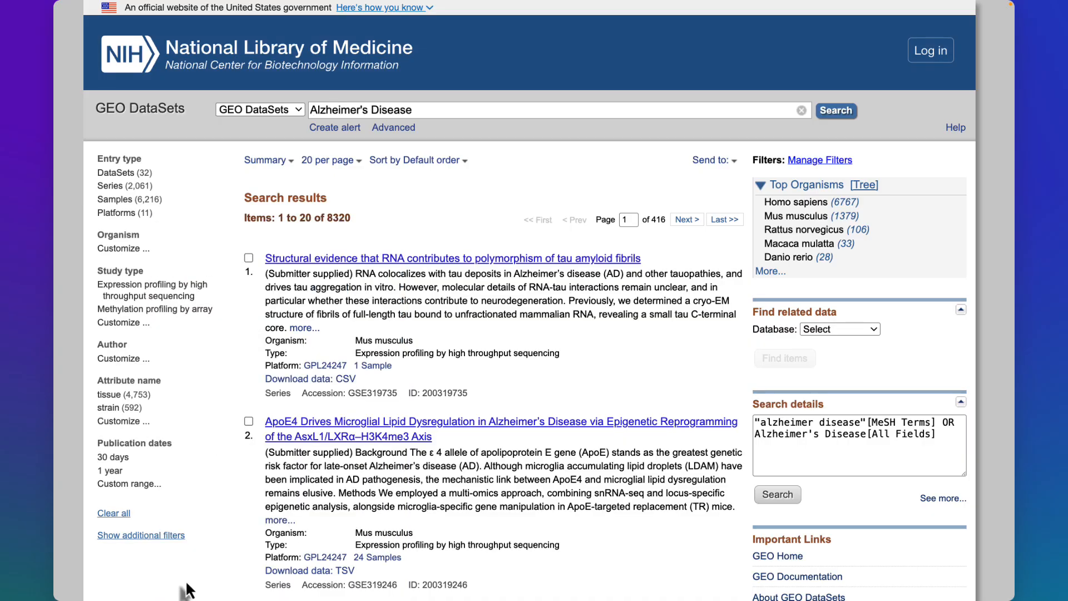
click(147, 296)
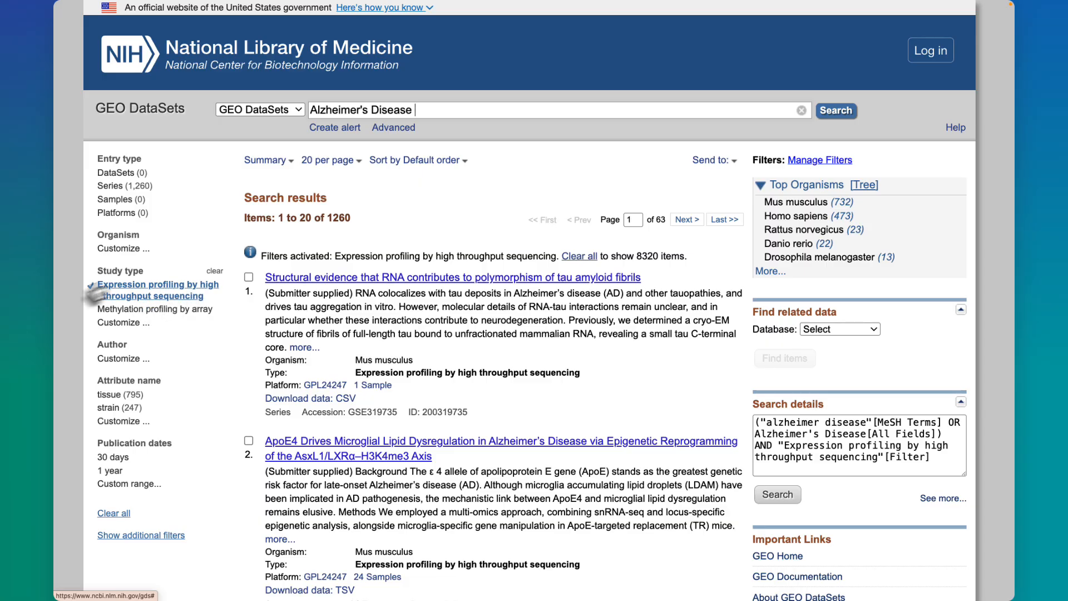
click(118, 248)
click(216, 309)
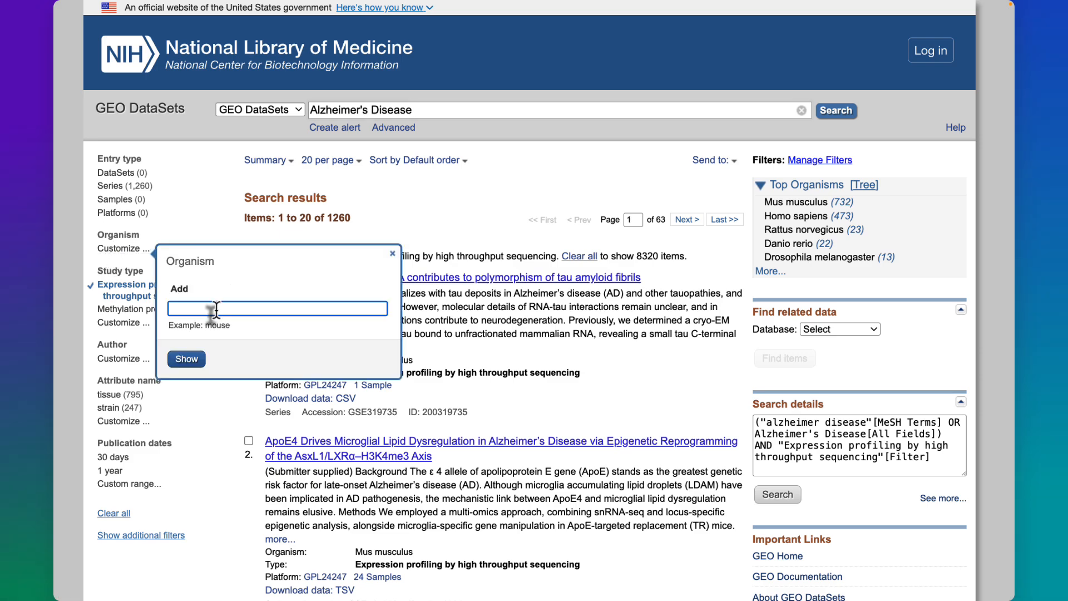
text(homo)
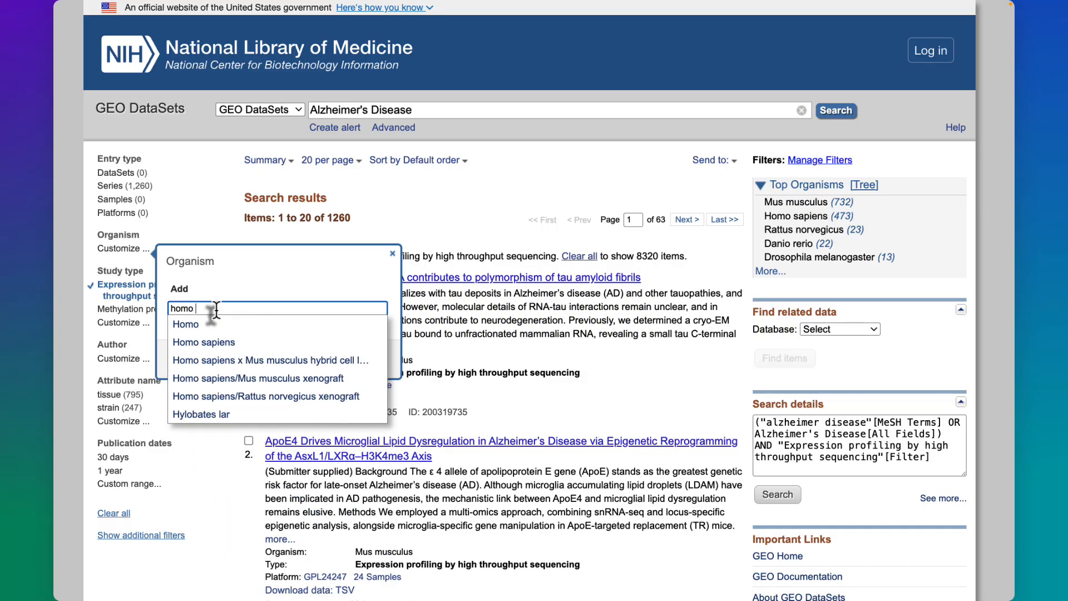
click(244, 342)
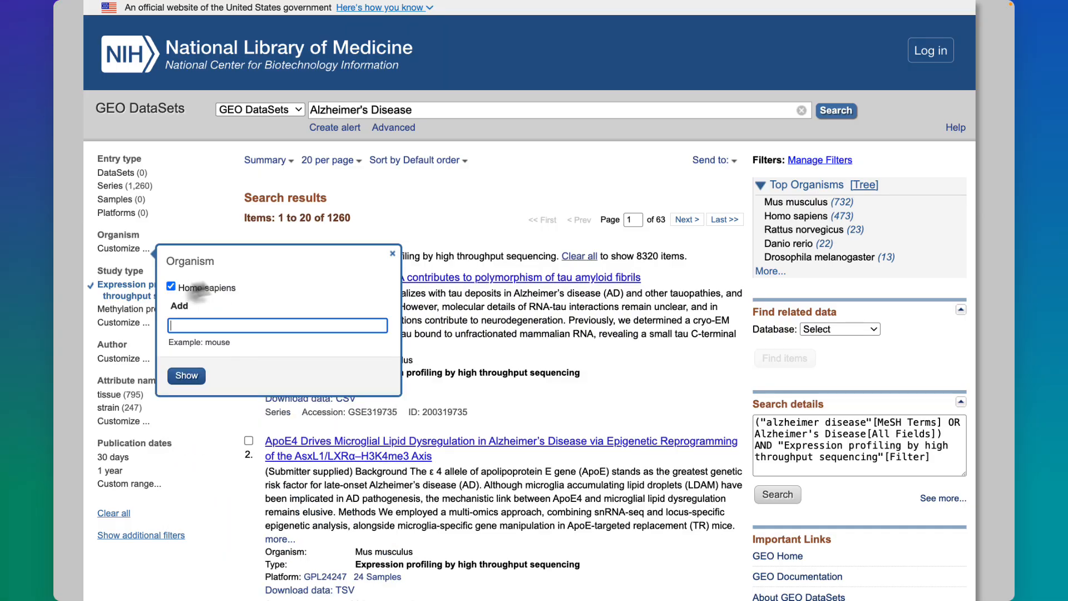
click(186, 375)
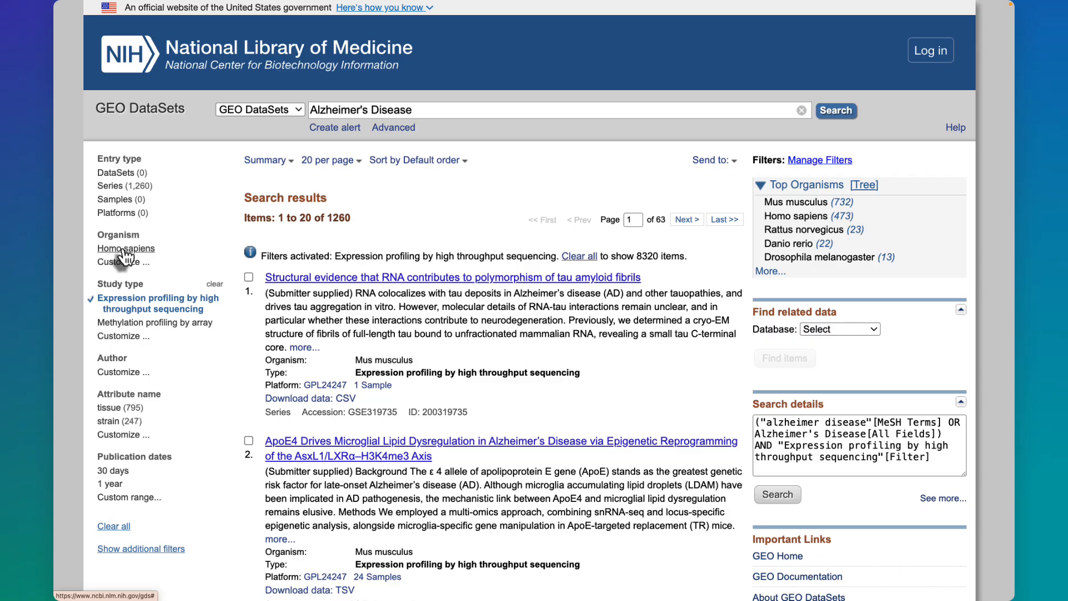
click(123, 249)
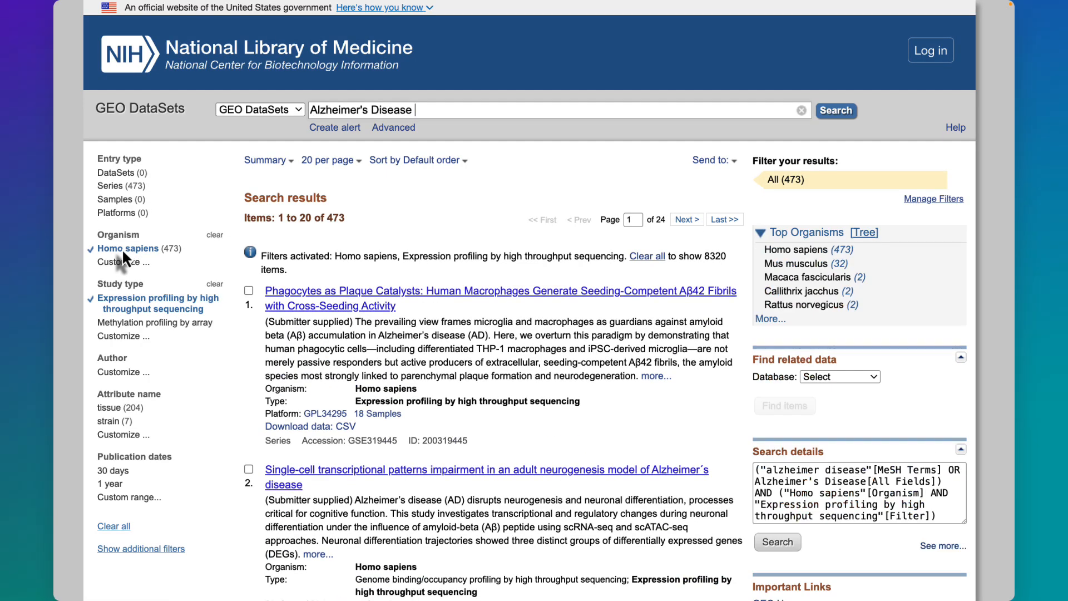
Step: Sort the filtered search results by Number of Samples (High to Low)
scroll(335, 240, down, 1)
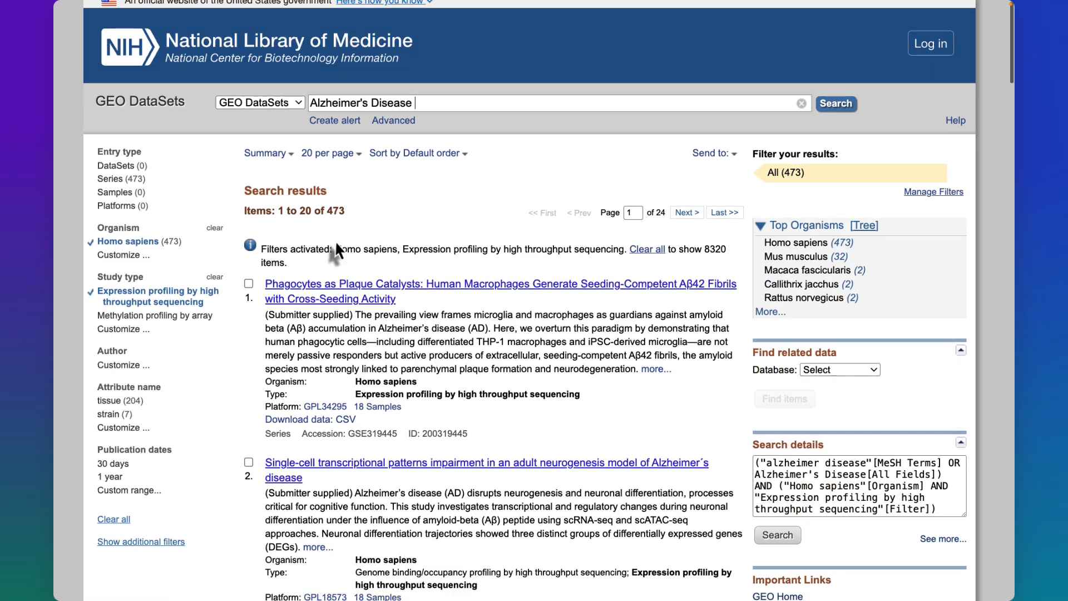
click(449, 156)
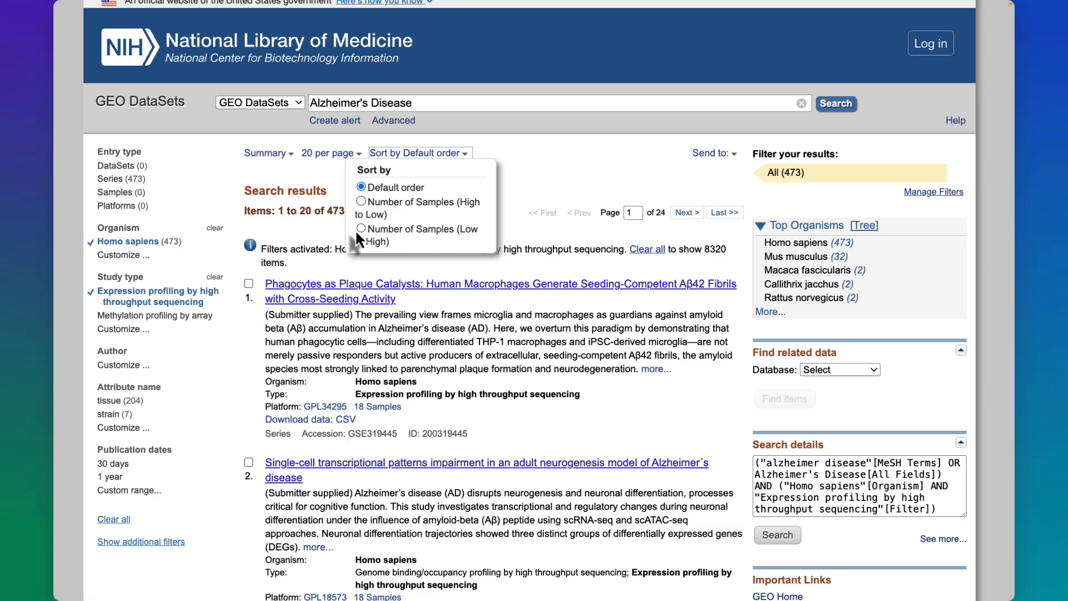
click(360, 201)
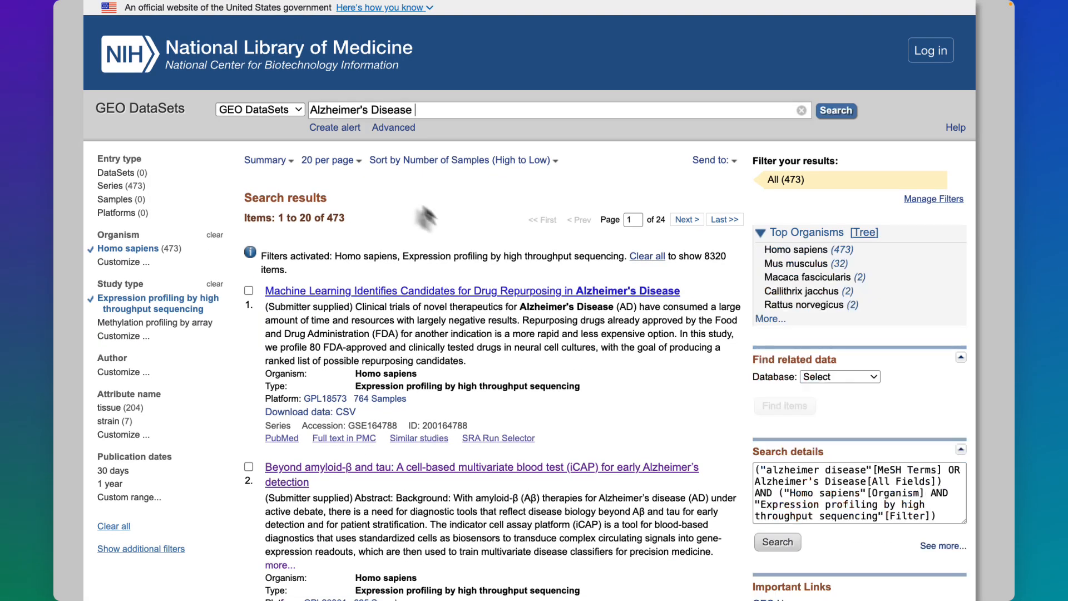
Step: Find and open the series "RNA Expression in fusiform gyrus of AD and Control subjects" in the search results
scroll(417, 239, down, 3)
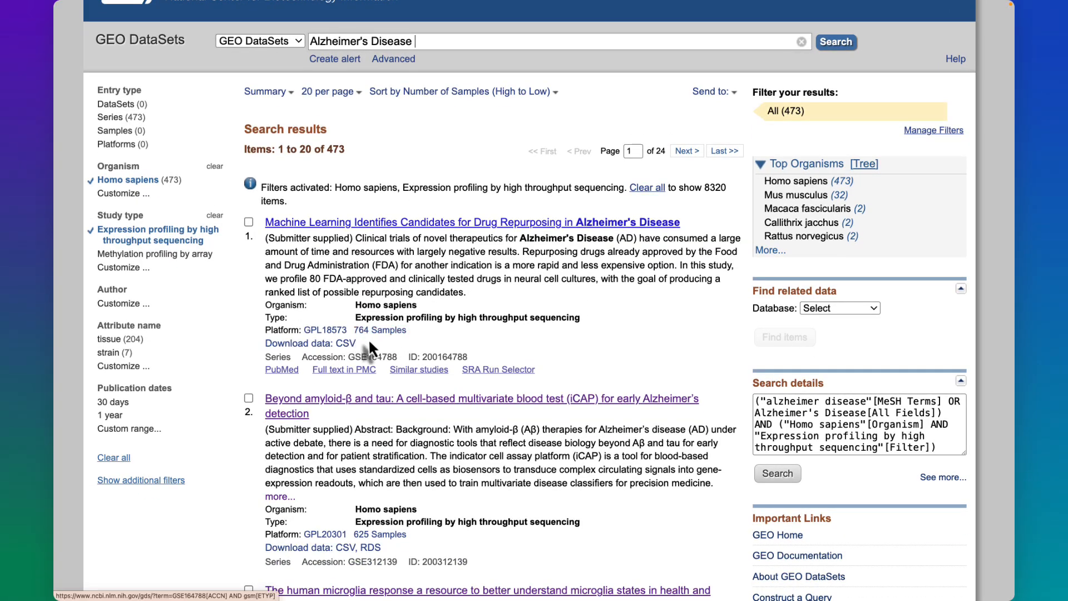
scroll(369, 339, down, 4)
scroll(368, 341, down, 6)
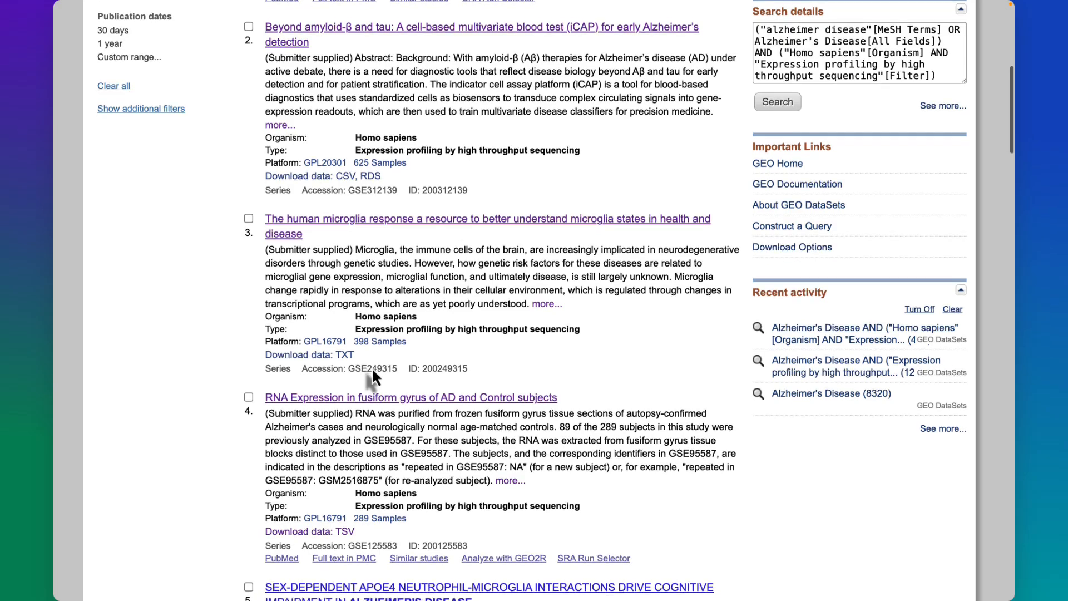
scroll(372, 367, down, 3)
scroll(389, 423, up, 3)
scroll(393, 426, down, 1)
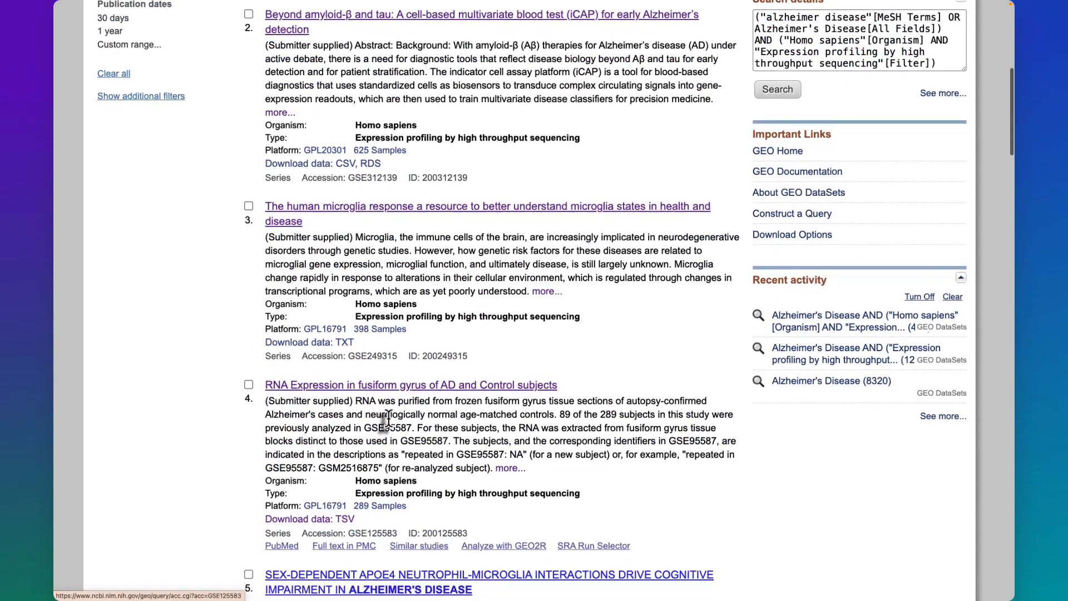
click(384, 389)
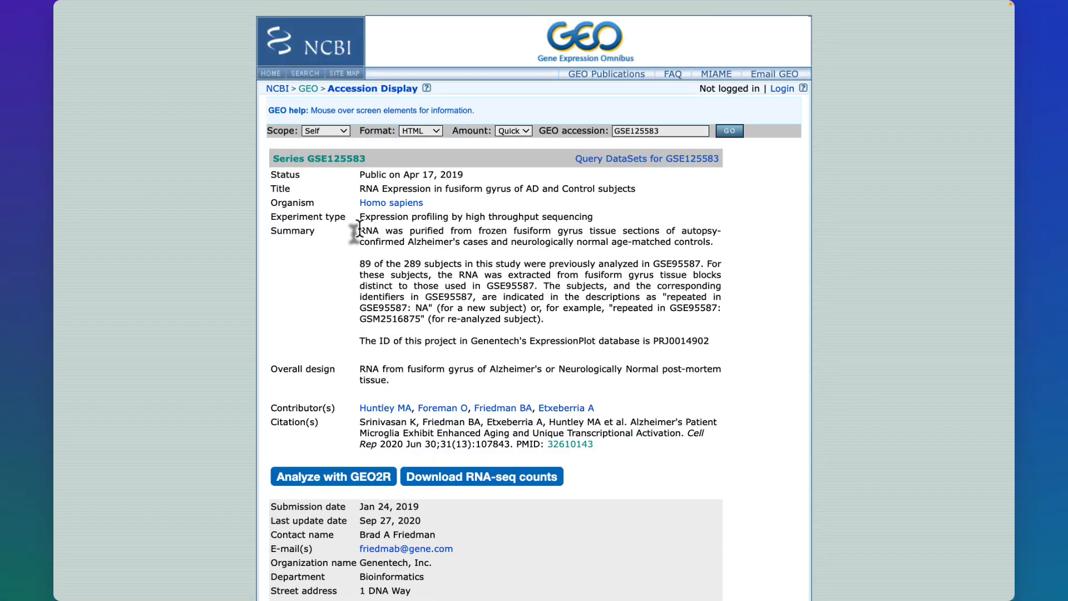
Step: Read the summary paragraphs of series GSE125583 for the tissue source and the subjects studied
drag(356, 231, 715, 245)
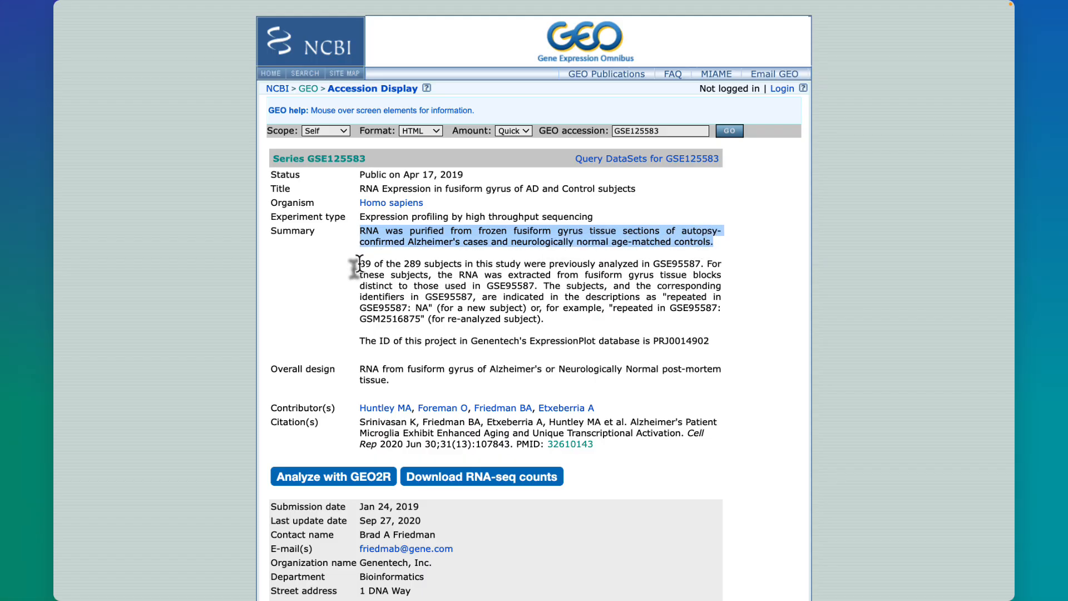
drag(359, 264, 548, 315)
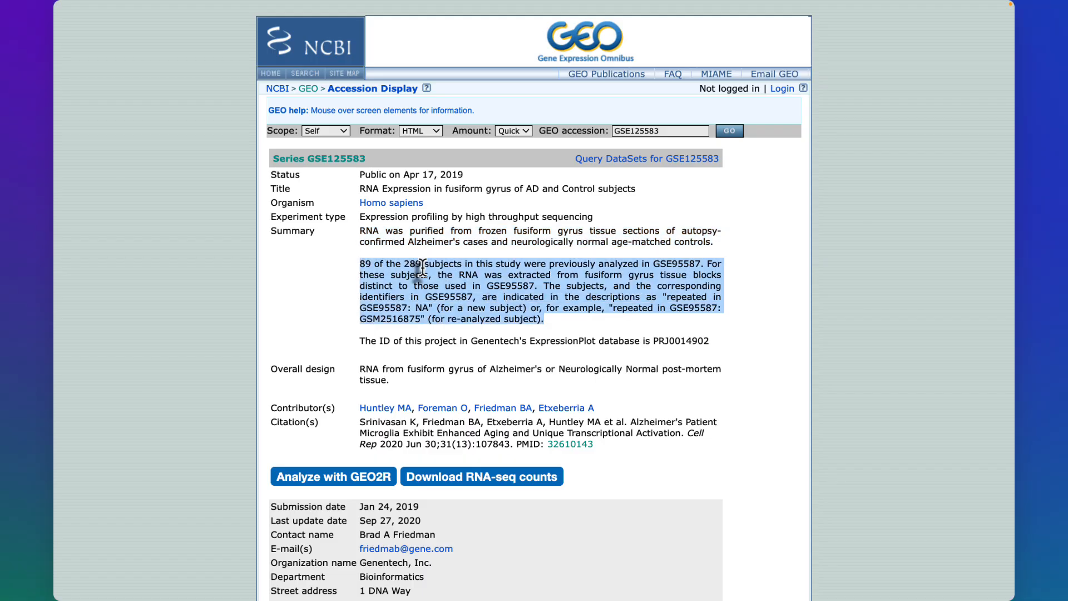
click(361, 263)
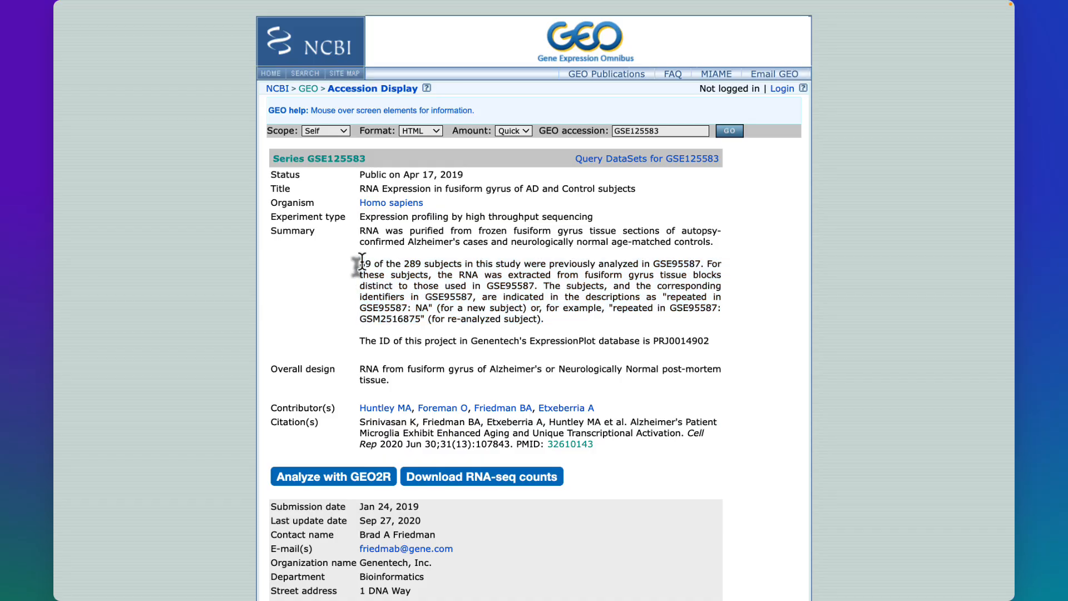
Step: Analyze series GSE125583 with GEO2R and define a sample group named female_AD
scroll(358, 271, down, 2)
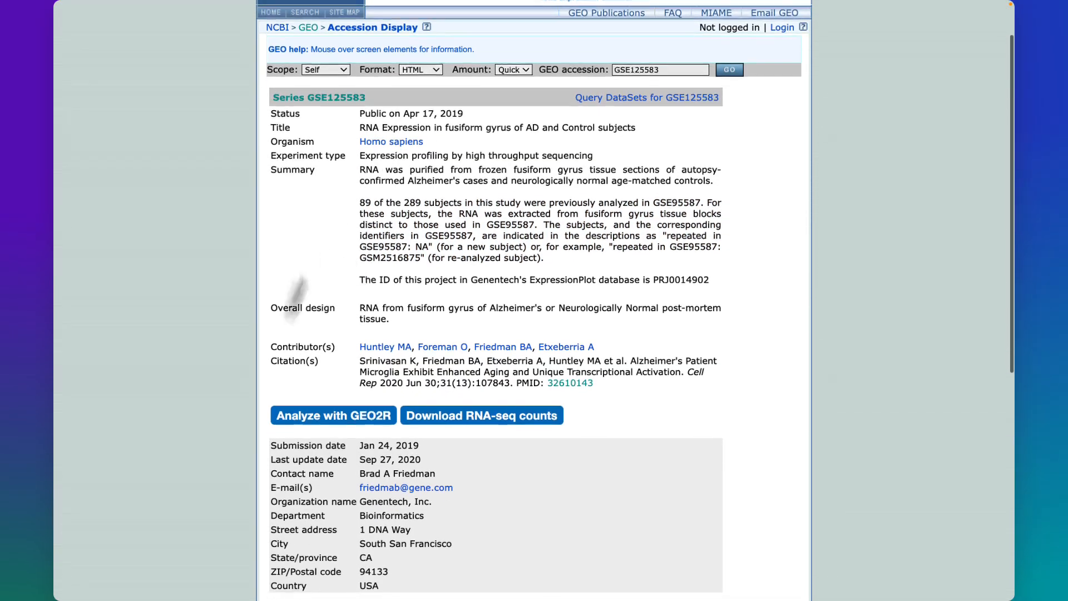
click(337, 415)
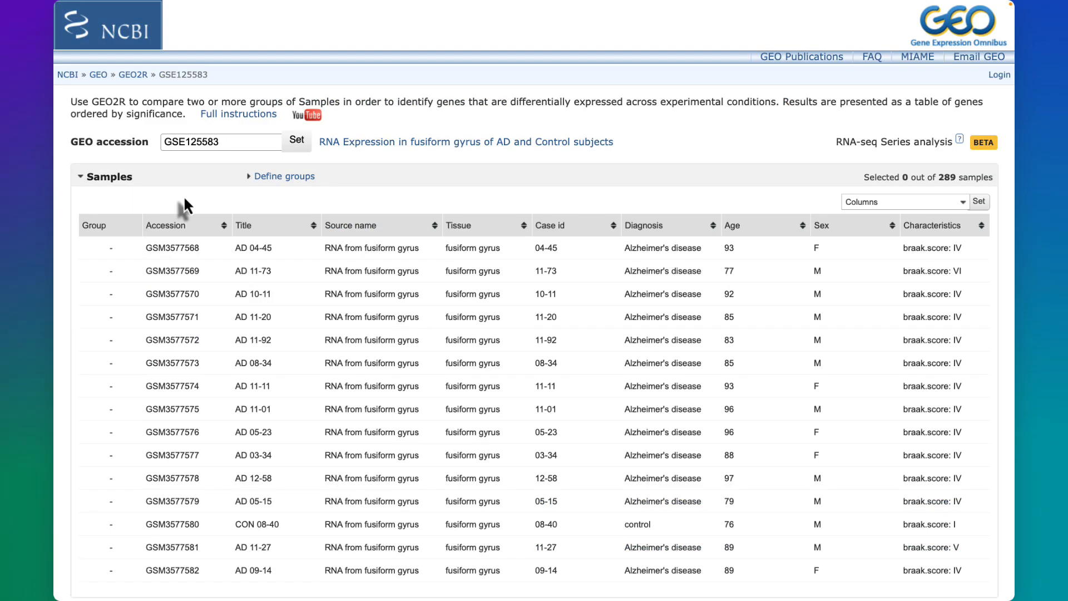
click(299, 179)
click(261, 215)
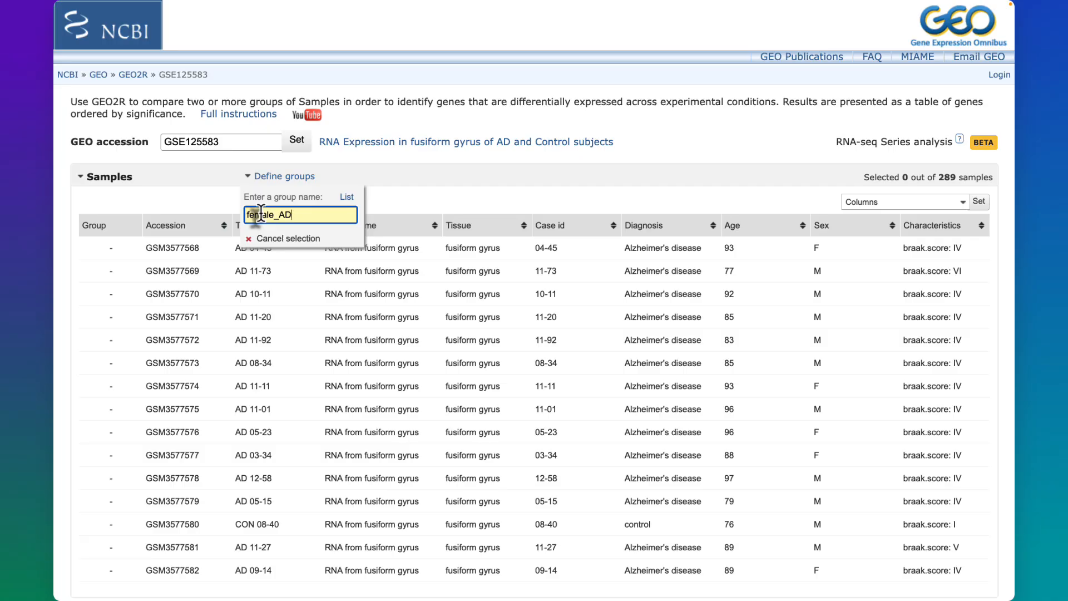
key(Return)
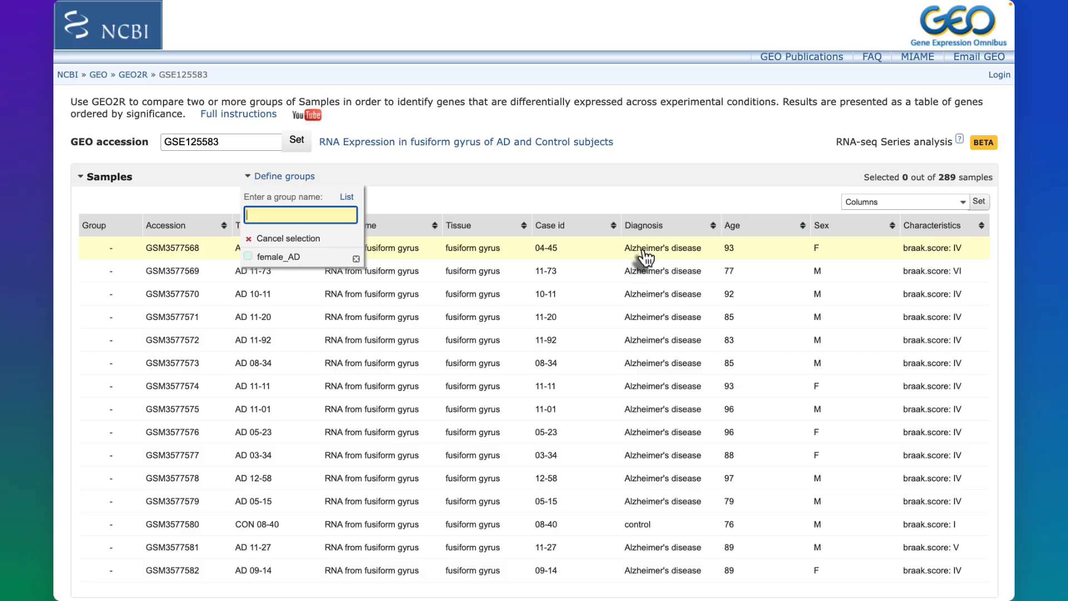
Step: Sort the samples by sex and assign the first five female Alzheimer's disease samples, AD 04-45 through AD 09-14, to female_AD
click(834, 229)
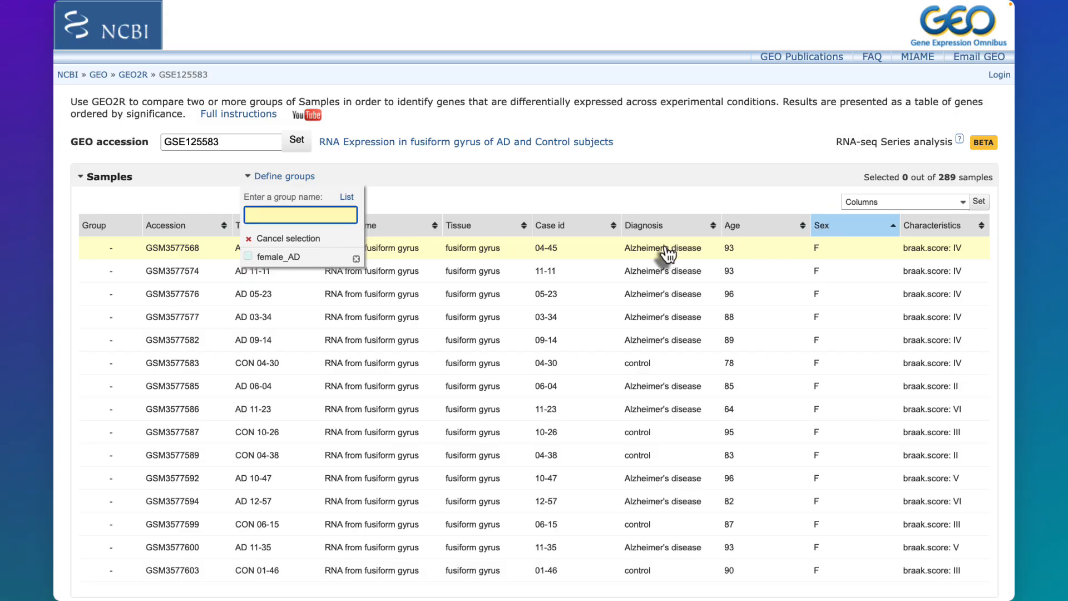
drag(665, 248, 655, 349)
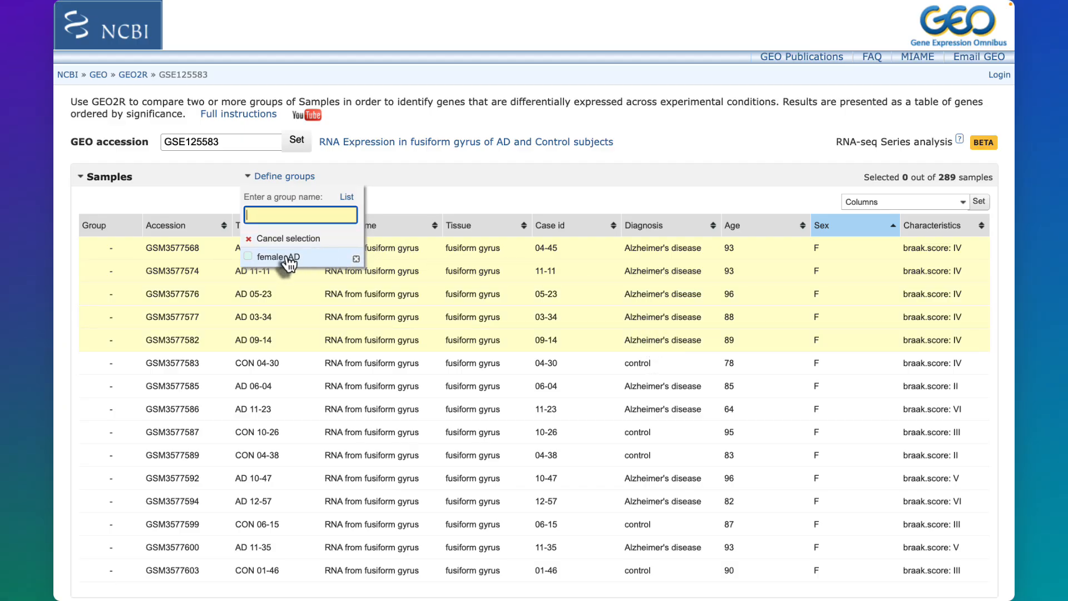
click(284, 257)
Step: Add the female Alzheimer's disease samples AD 06-04, AD 11-23, AD 10-47 and AD 12-57 to the female_AD group
scroll(615, 367, down, 3)
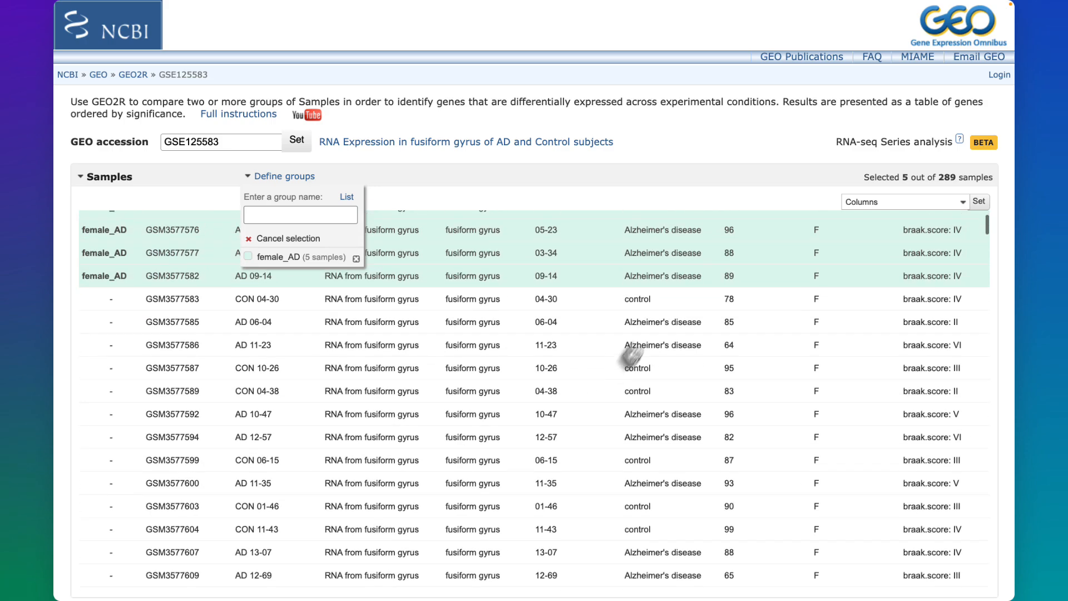
drag(644, 327, 643, 352)
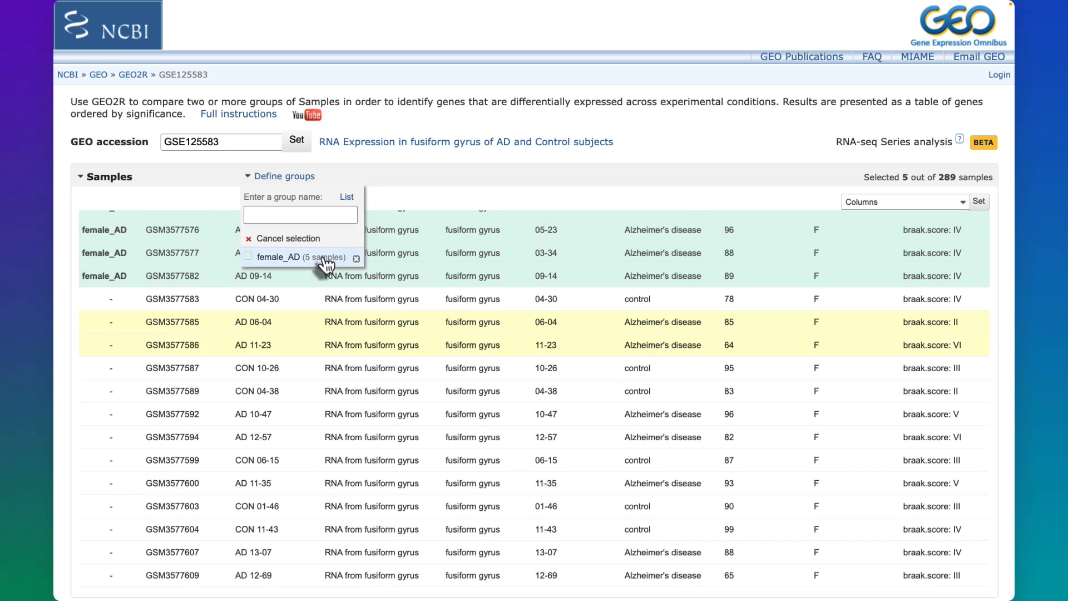
click(326, 262)
scroll(484, 417, down, 3)
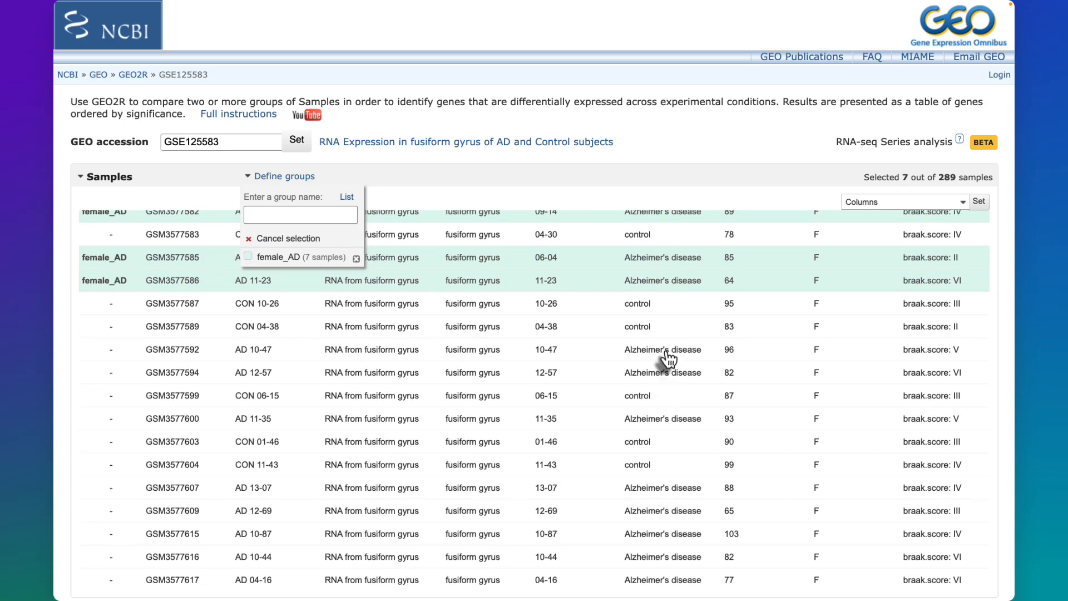
click(336, 261)
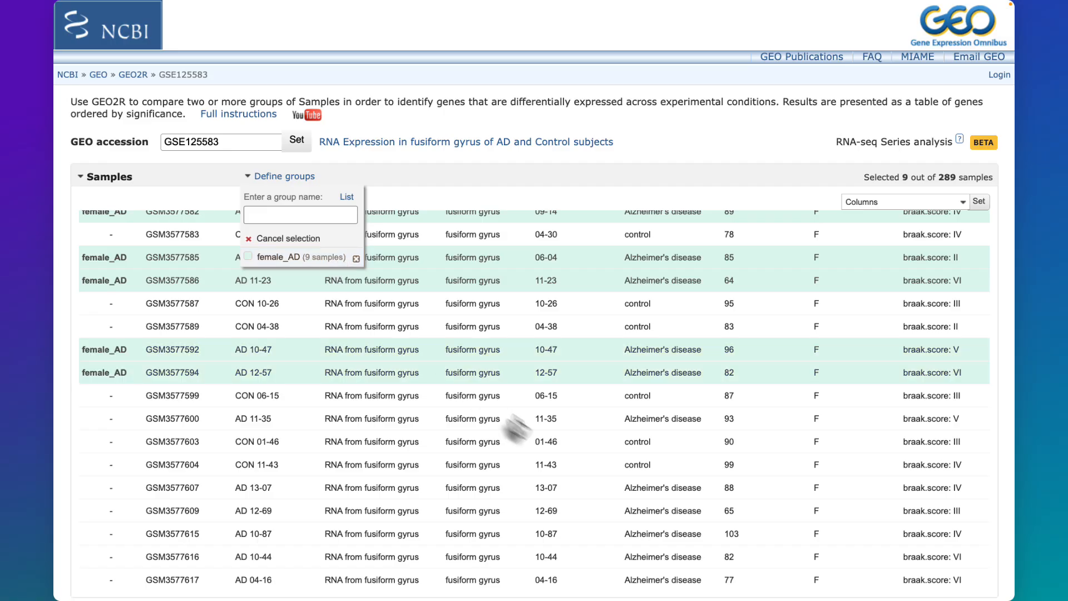
Step: Add the female Alzheimer's disease sample AD 11-35 to the female_AD group
scroll(523, 428, down, 2)
scroll(526, 423, down, 1)
click(644, 356)
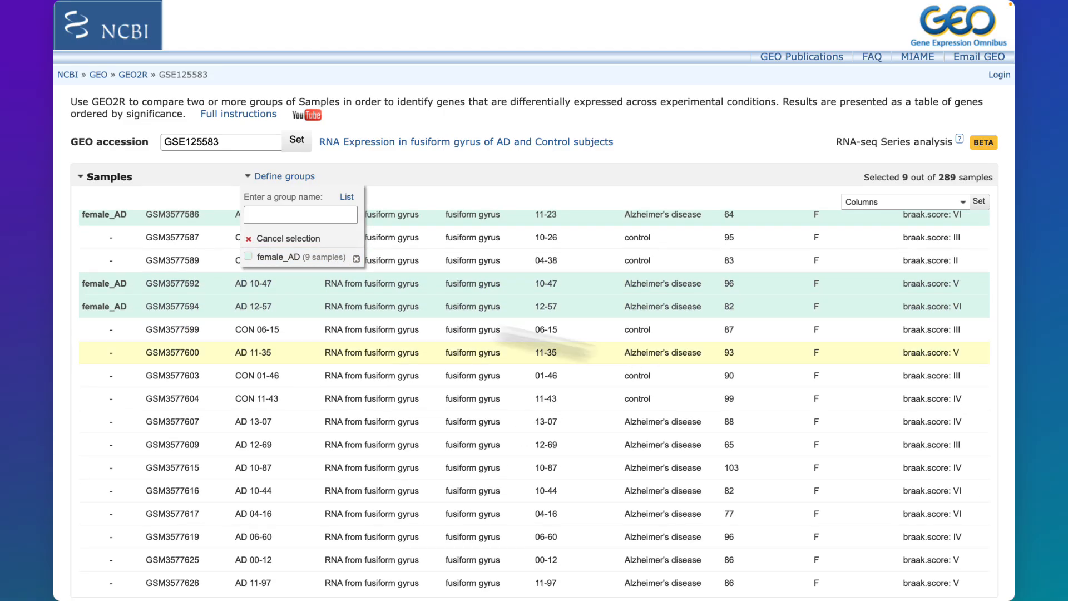
click(332, 260)
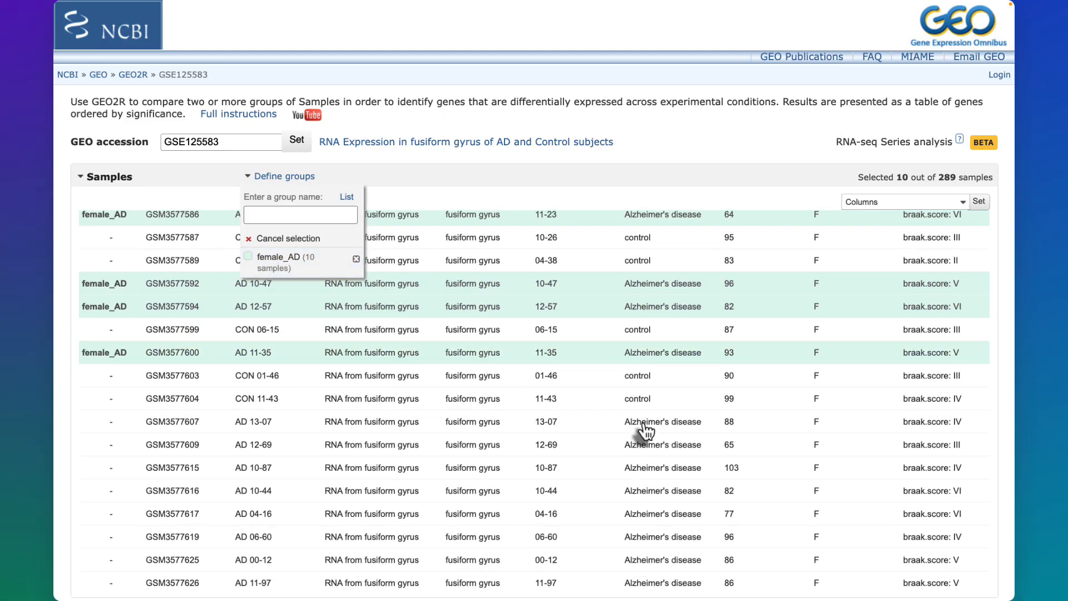
Step: Add the nine consecutive female Alzheimer's disease samples from AD 13-07 through AD 09-02 to the female_AD group
drag(648, 473, 662, 576)
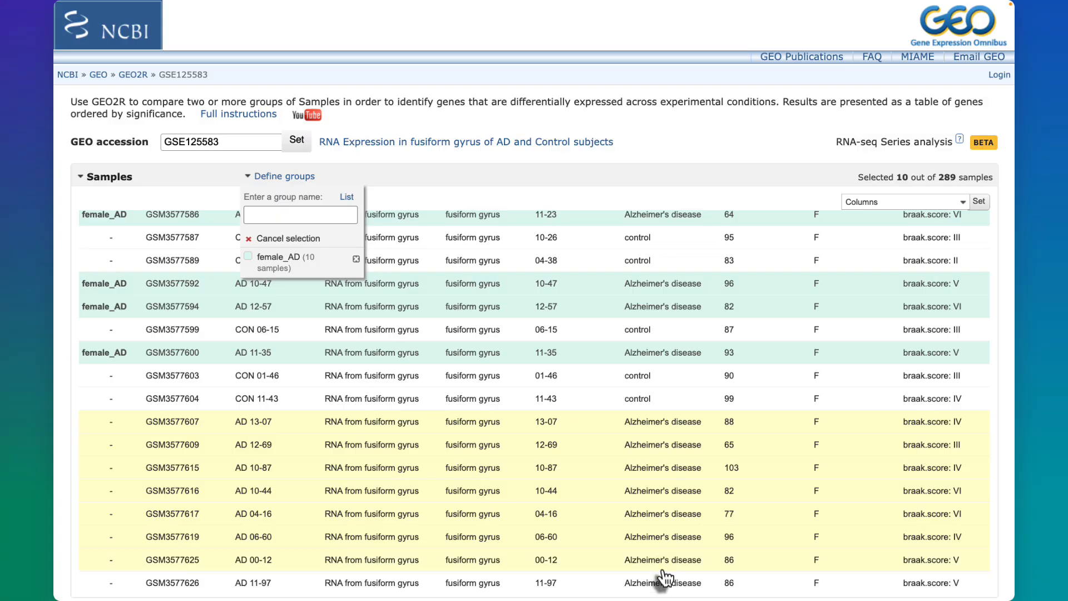
scroll(663, 573, down, 2)
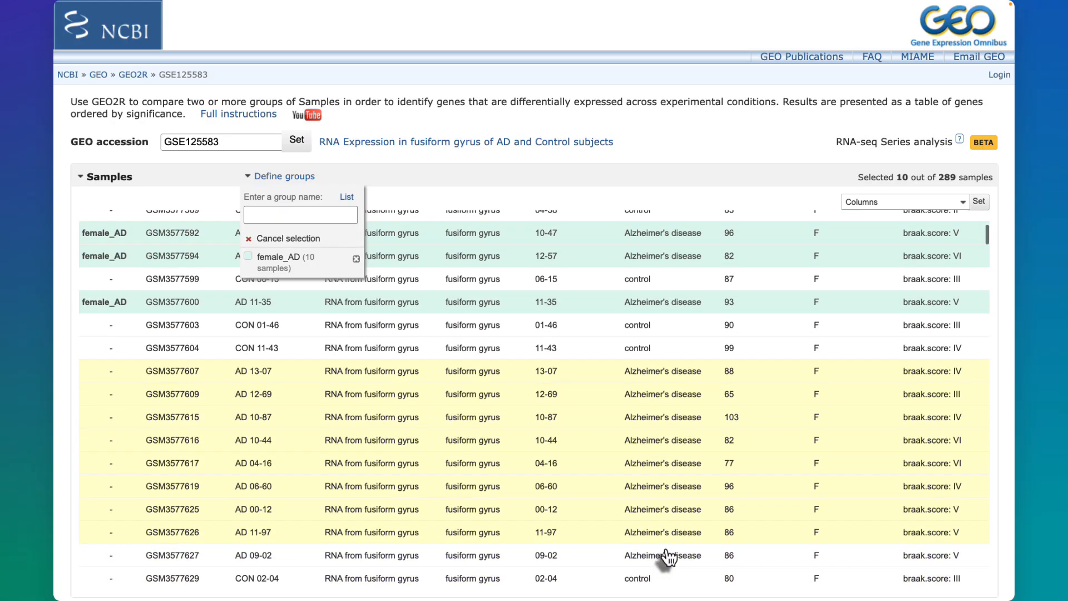
scroll(668, 556, down, 1)
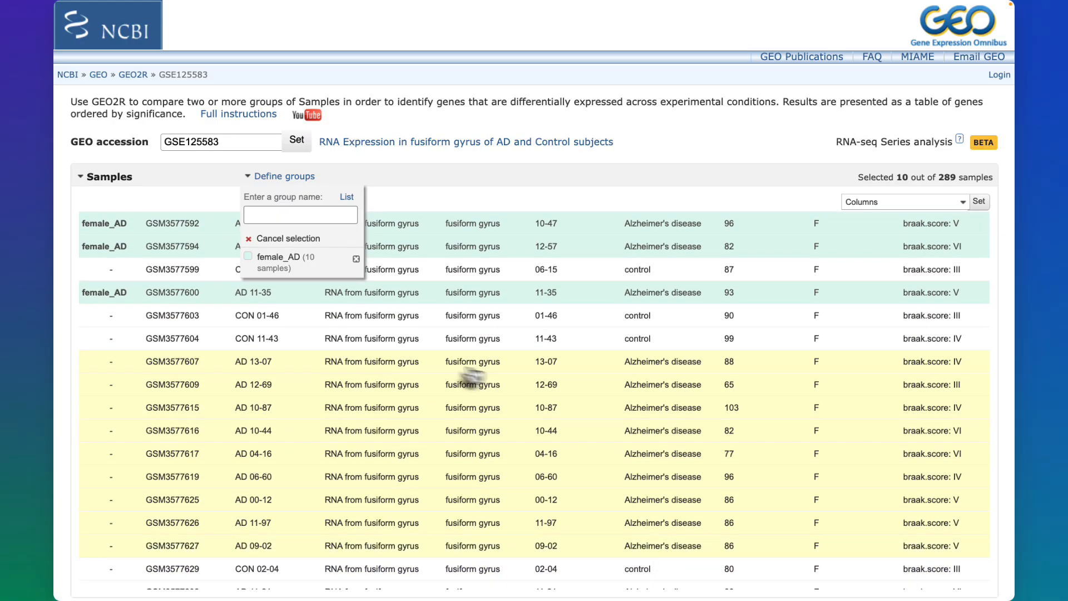
click(297, 262)
Step: Add the female Alzheimer's disease sample AD 11-21 to the female_AD group
scroll(562, 418, down, 3)
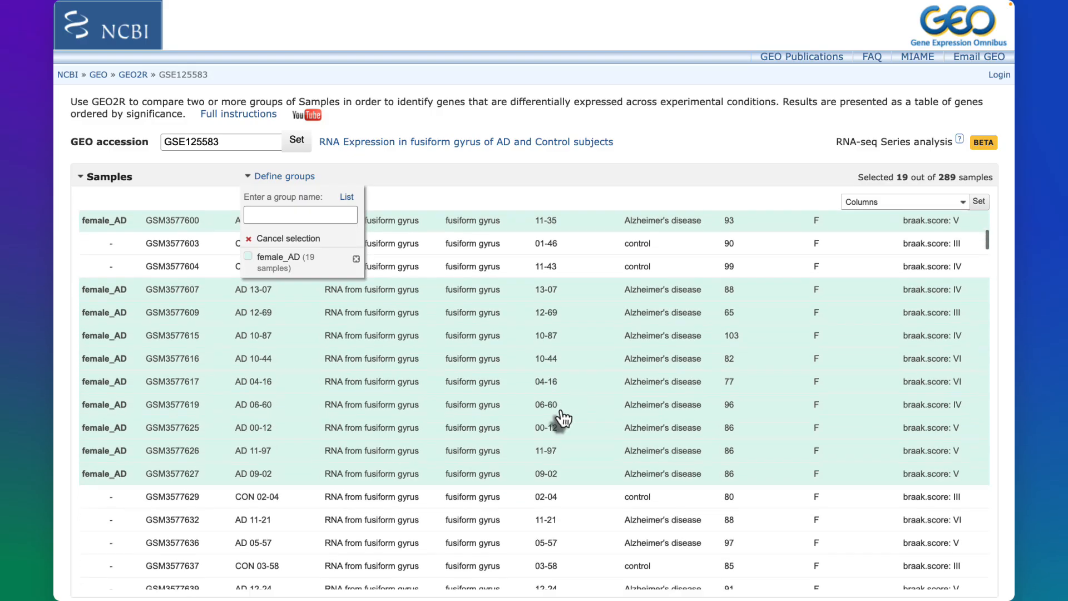
click(633, 501)
click(300, 264)
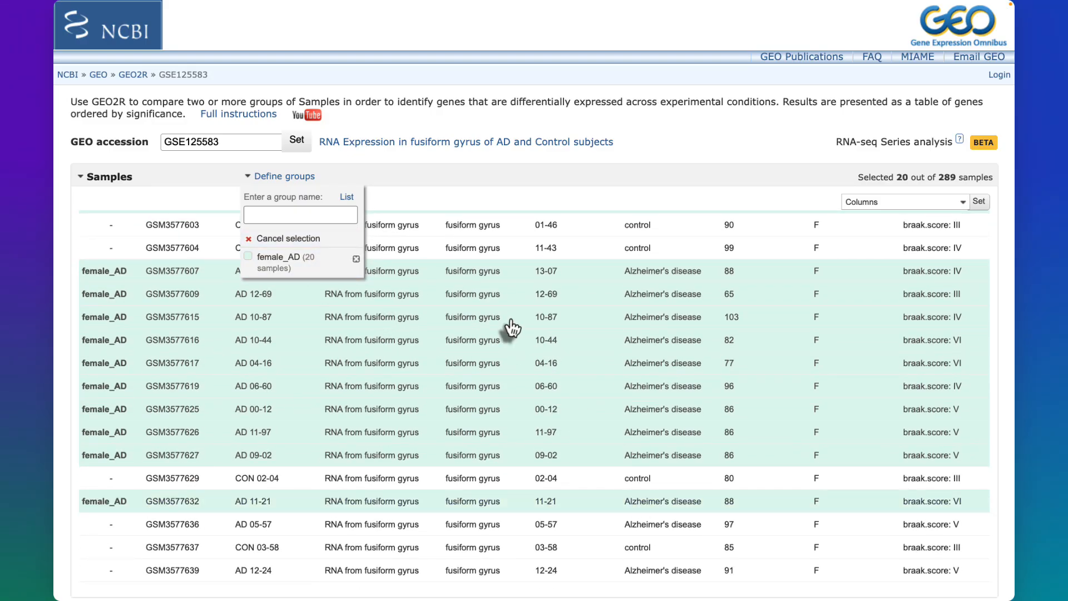
Step: Create a female_control group and assign the female control sample CON 04-30 to it
click(318, 216)
text(female_control)
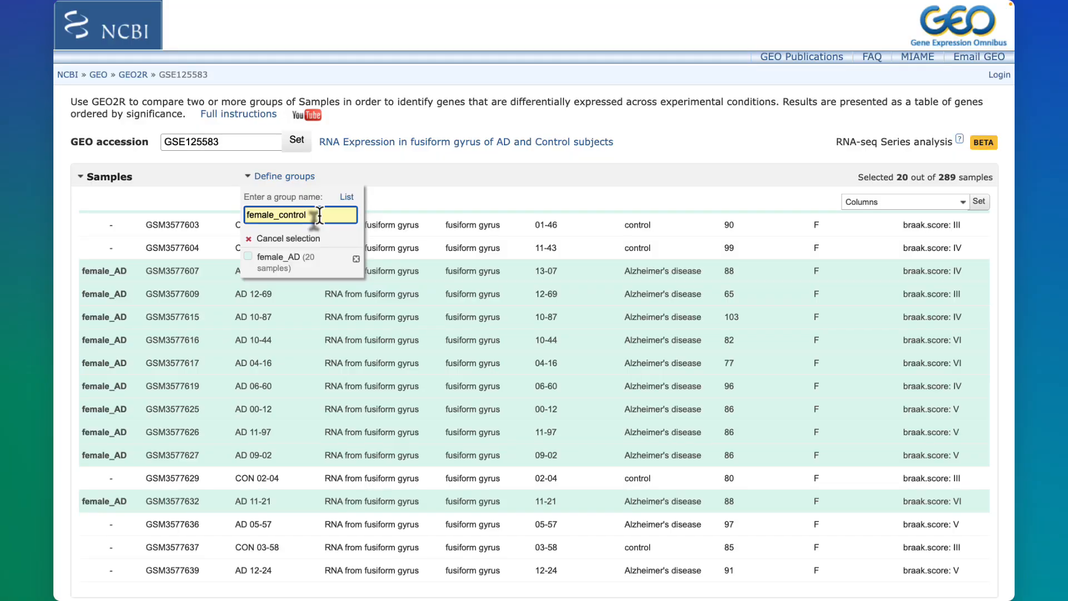
key(Return)
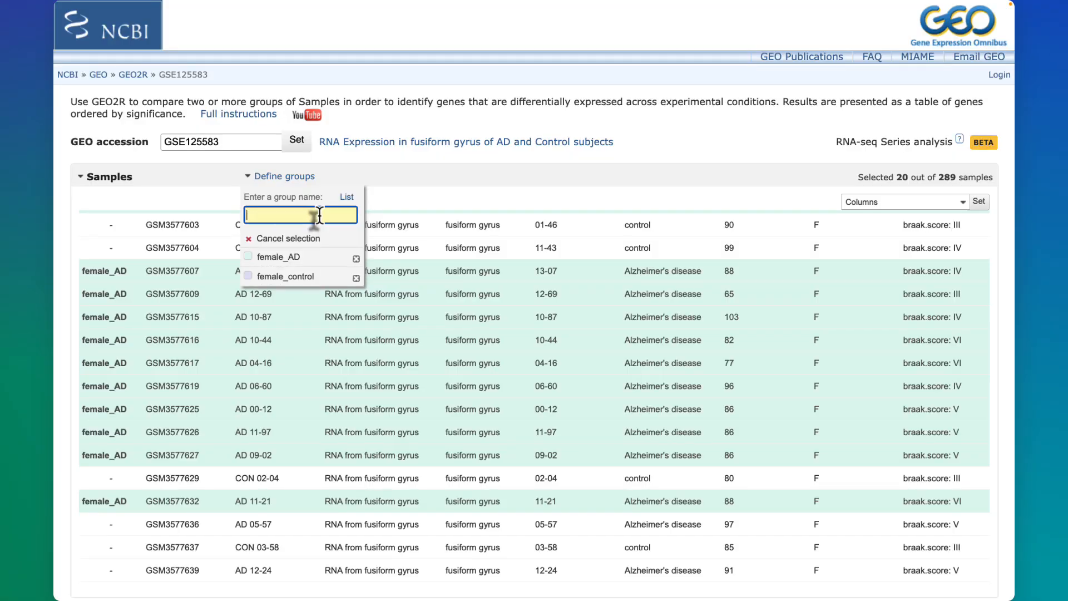
scroll(567, 408, down, 1)
scroll(570, 409, up, 6)
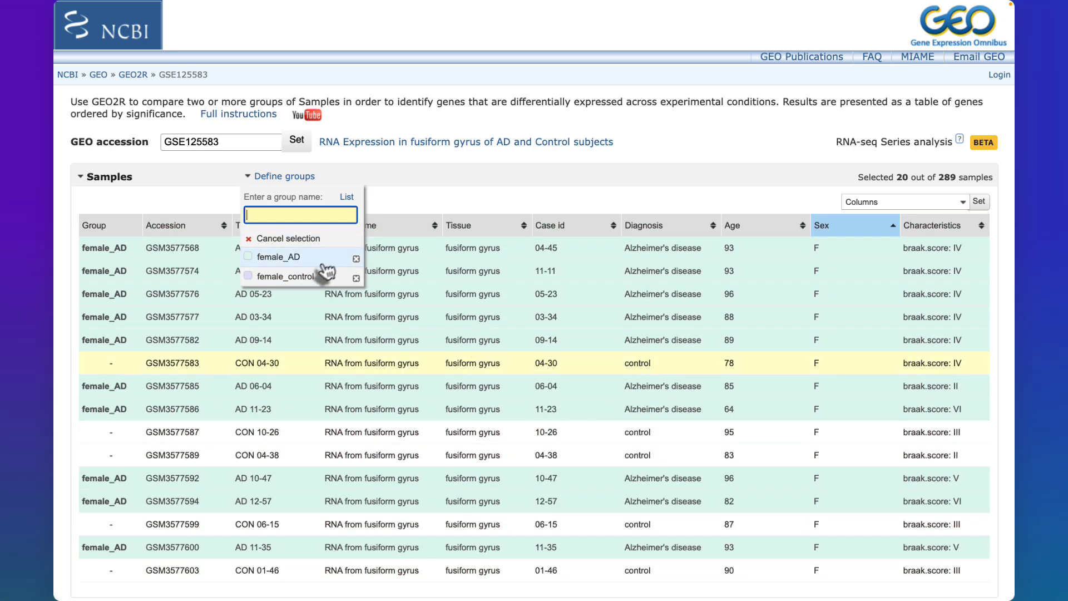
click(316, 277)
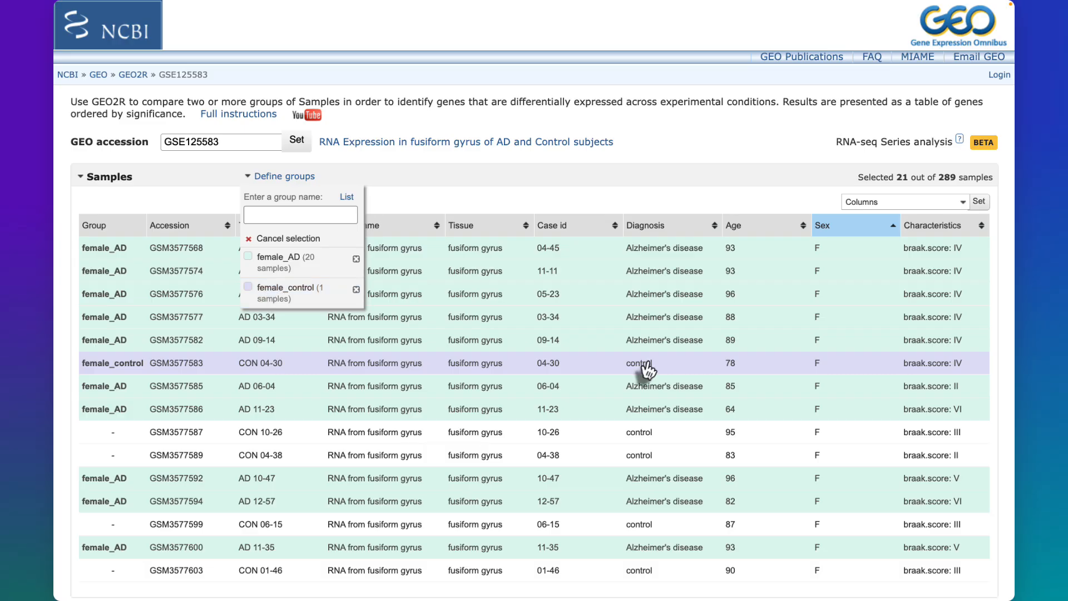
Step: Add the female control samples CON 10-26, CON 04-38, CON 06-15, CON 01-46 and CON 11-43 to the female_control group
click(315, 290)
scroll(540, 396, down, 2)
scroll(539, 396, down, 2)
click(599, 420)
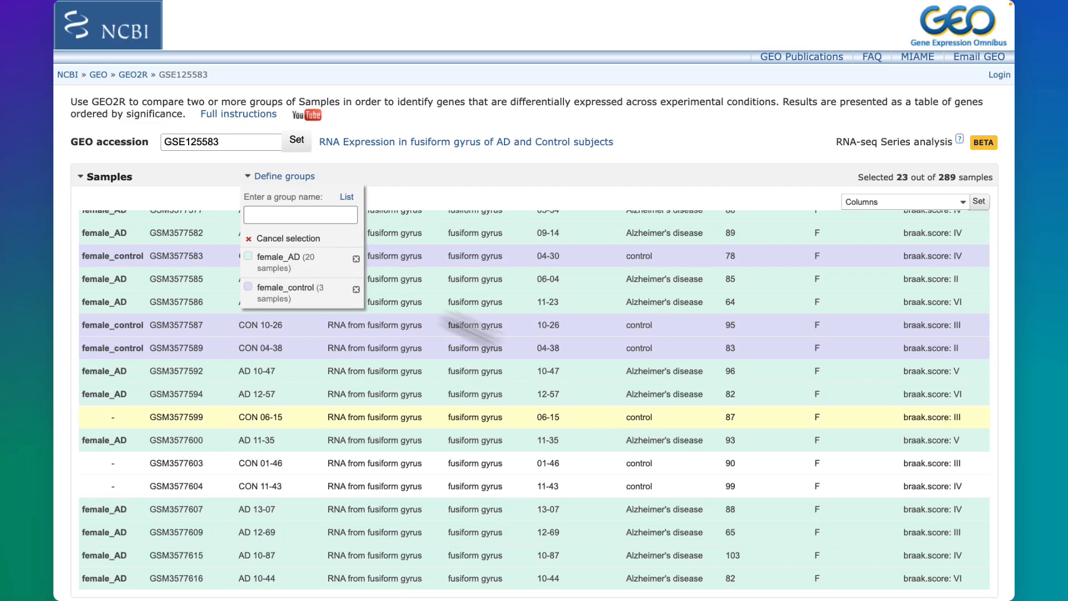
click(309, 294)
scroll(506, 399, down, 4)
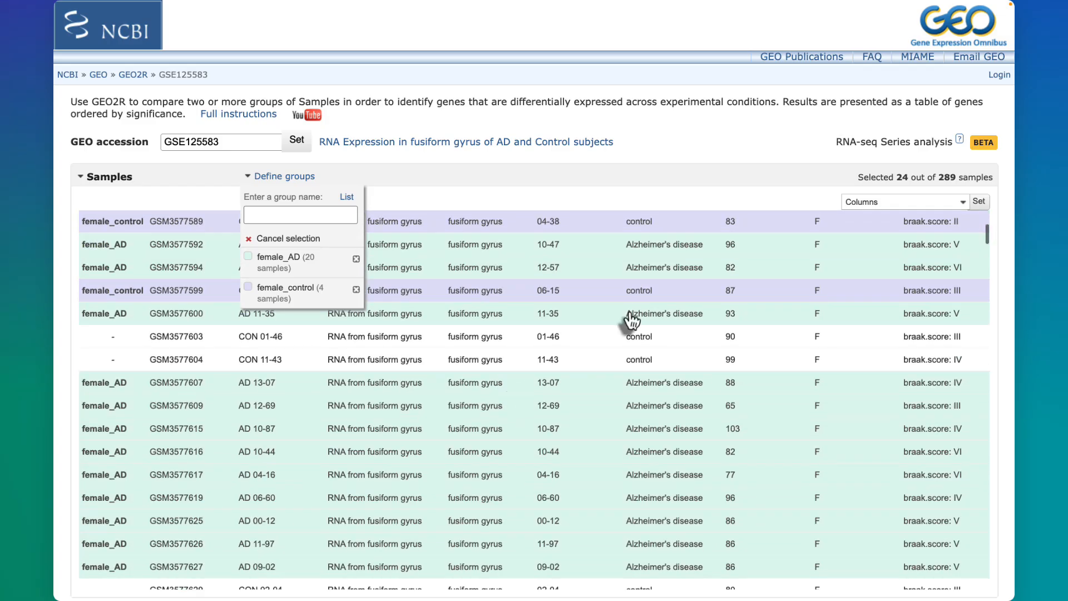
drag(628, 342, 629, 361)
click(311, 288)
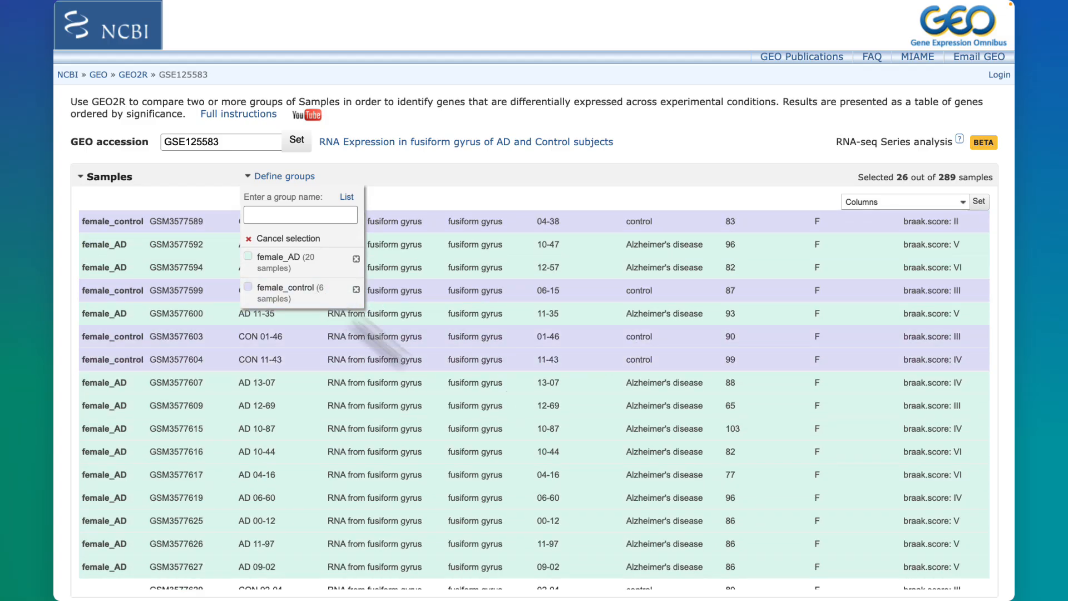
Step: Add the female control samples CON 02-04, CON 03-58, CON 08-77 and CON 11-28 to the female_control group
scroll(420, 374, down, 5)
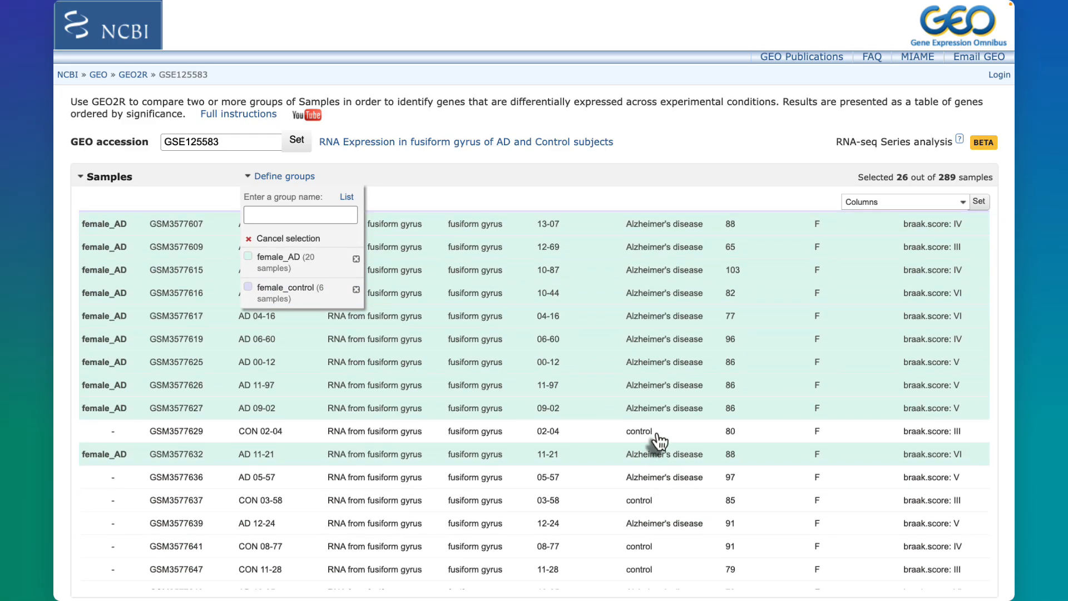
click(656, 435)
click(333, 301)
scroll(529, 465, down, 5)
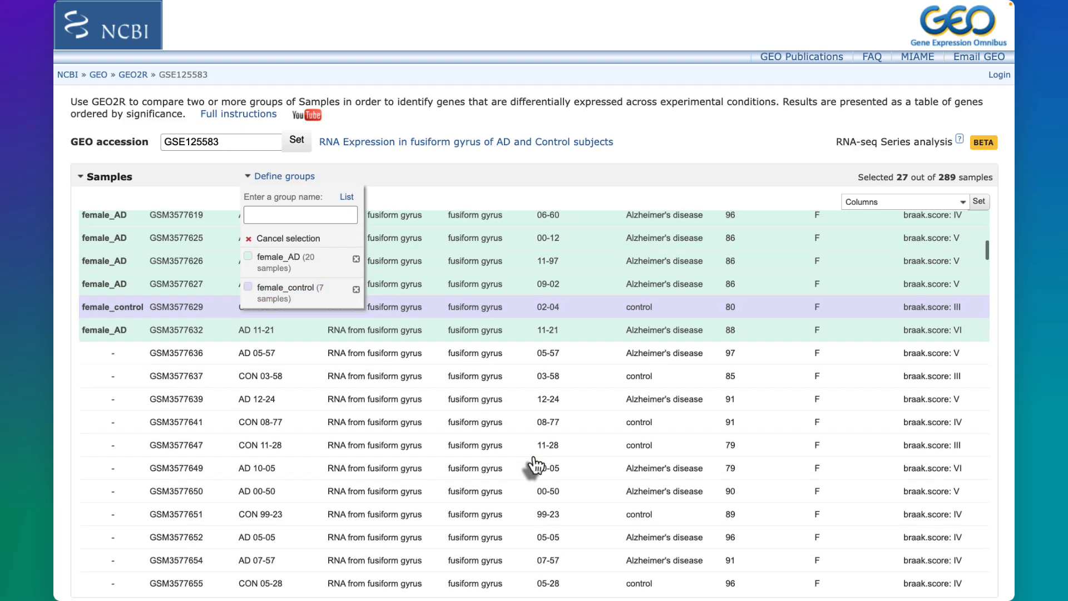
click(284, 299)
scroll(611, 364, down, 2)
drag(614, 352, 615, 374)
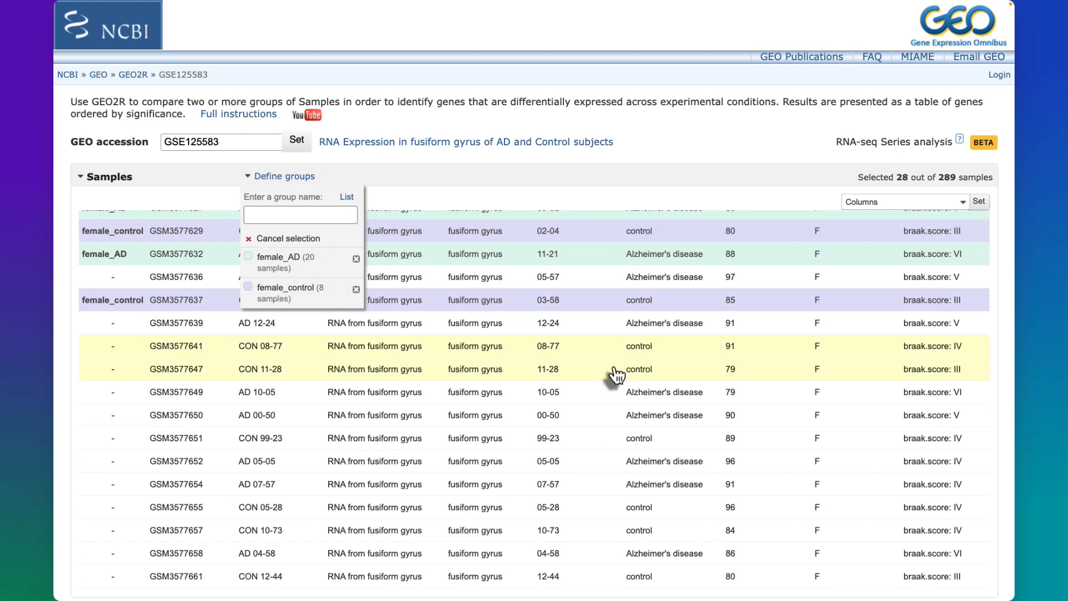
click(303, 294)
Step: Add the female control samples CON 99-23, CON 05-28, CON 10-73 and CON 12-44 to the female_control group
click(605, 441)
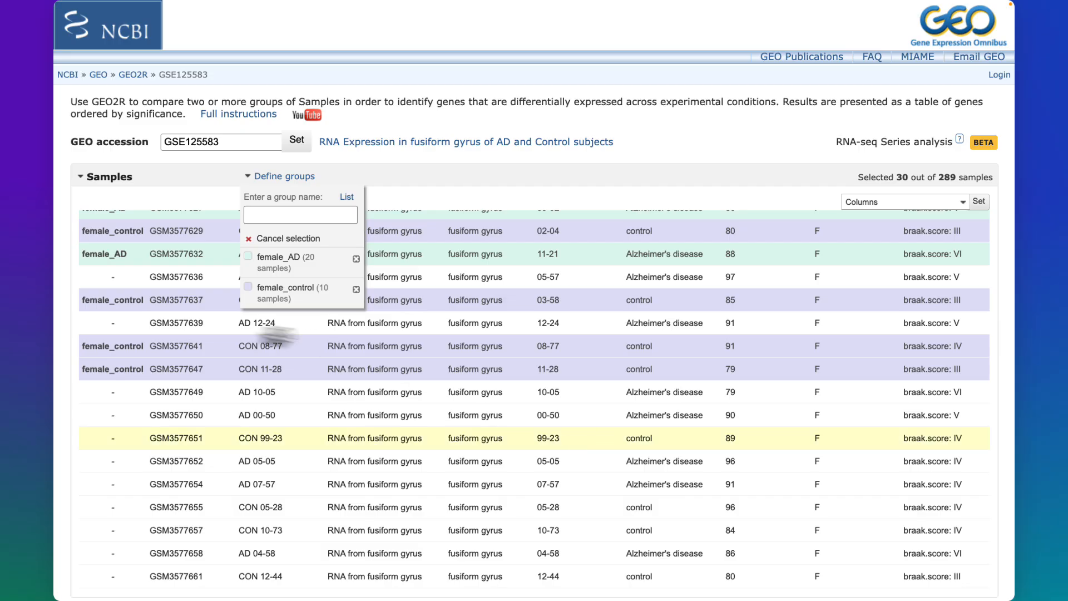
click(286, 288)
scroll(576, 414, down, 3)
drag(575, 415, 601, 441)
click(286, 288)
scroll(445, 475, down, 3)
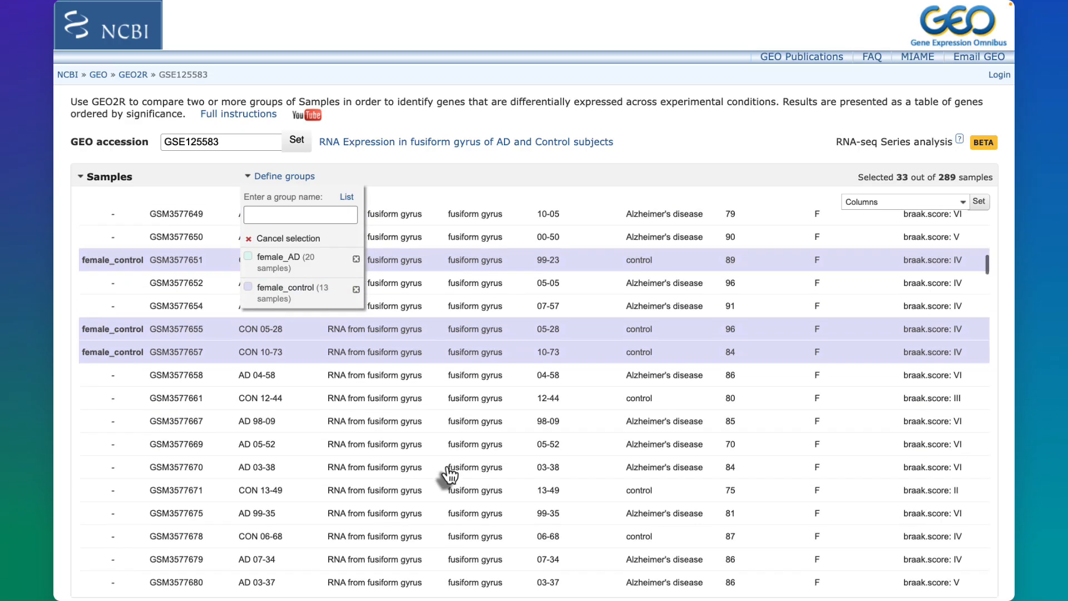
click(607, 396)
click(292, 297)
Step: Add the female control samples CON 13-49 and CON 06-68 to the female_control group
scroll(484, 441, down, 3)
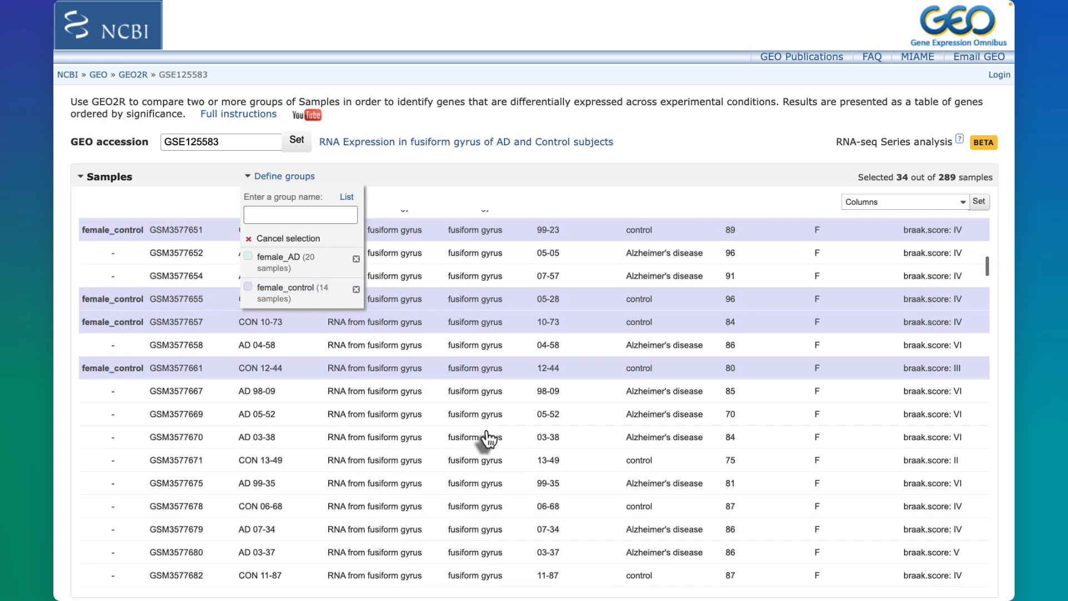
click(611, 411)
click(320, 295)
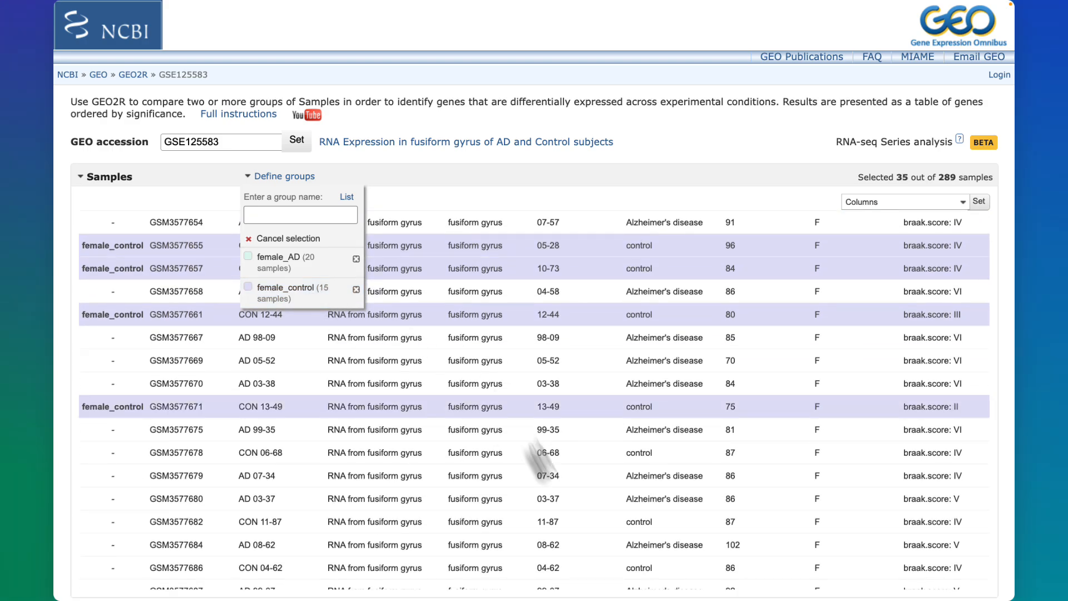
scroll(545, 461, down, 2)
click(612, 396)
click(293, 296)
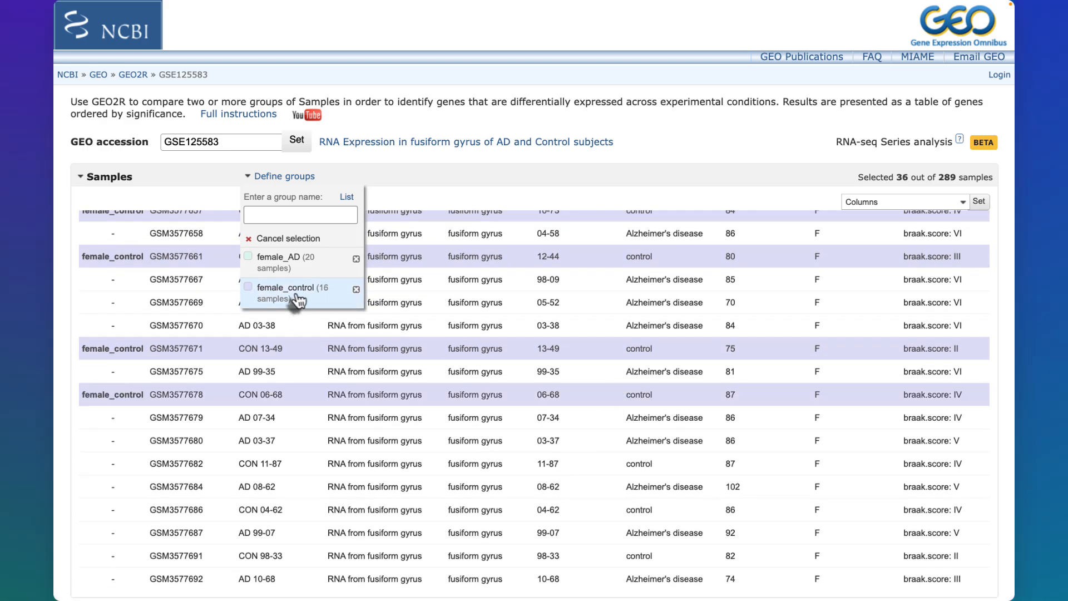
Step: Add the female control samples CON 11-87 and CON 04-62 to the female_control group
scroll(543, 477, down, 2)
click(621, 412)
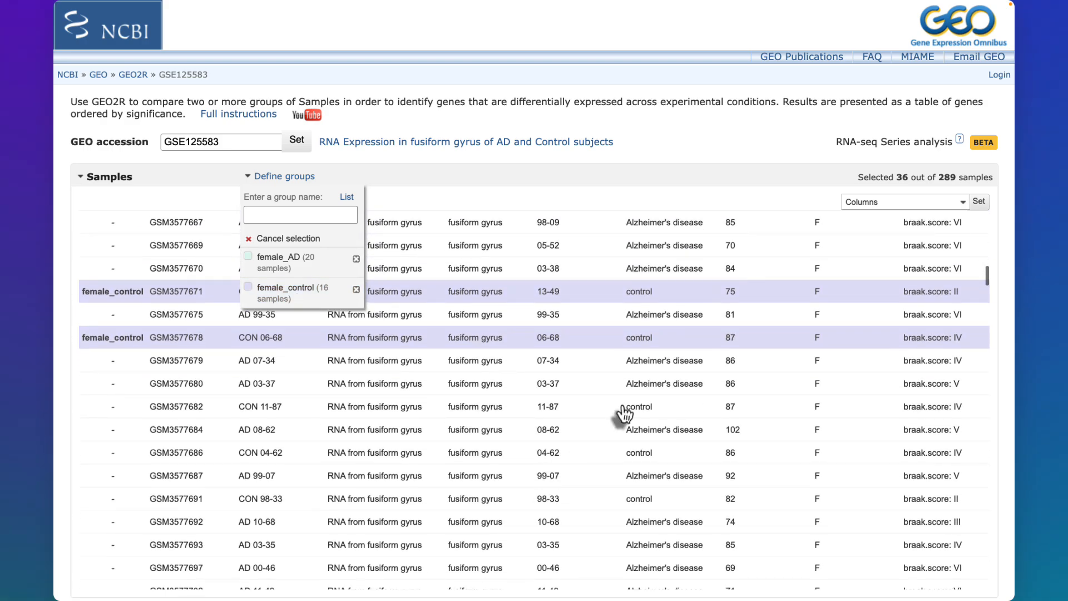
click(289, 293)
click(603, 466)
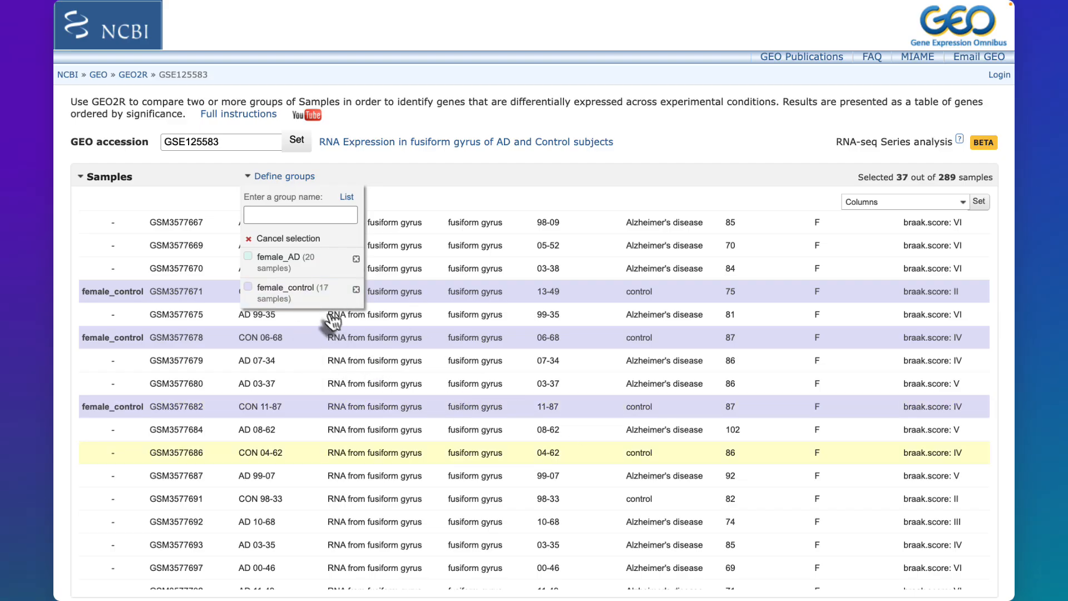
click(307, 294)
Step: Add the female control samples CON 98-33 and CON 13-43 to the female_control group
scroll(496, 429, down, 3)
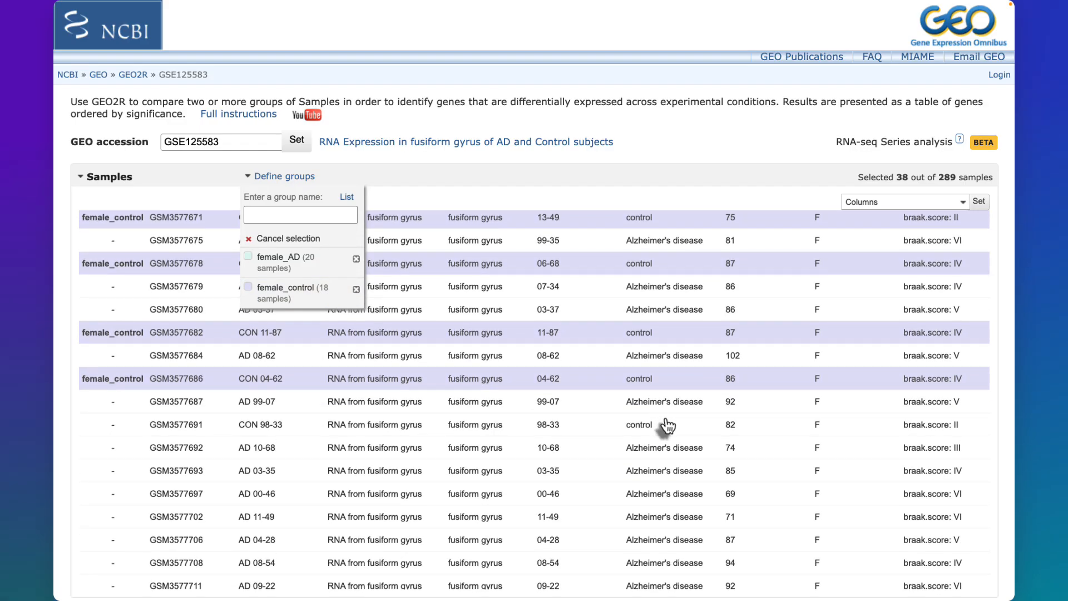
click(668, 426)
click(311, 292)
scroll(421, 365, down, 2)
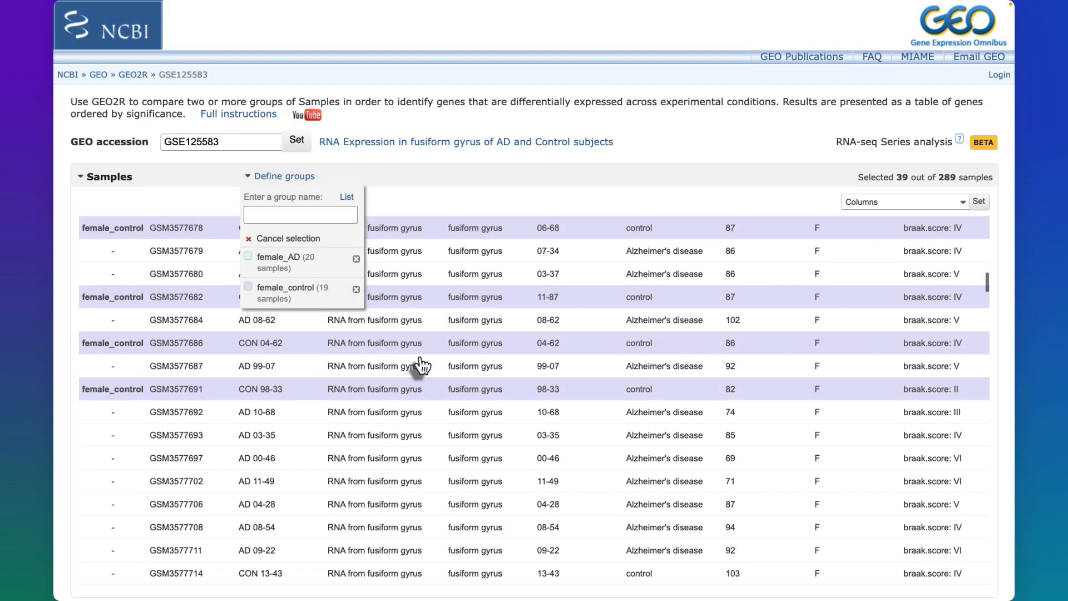
scroll(421, 366, down, 3)
click(623, 499)
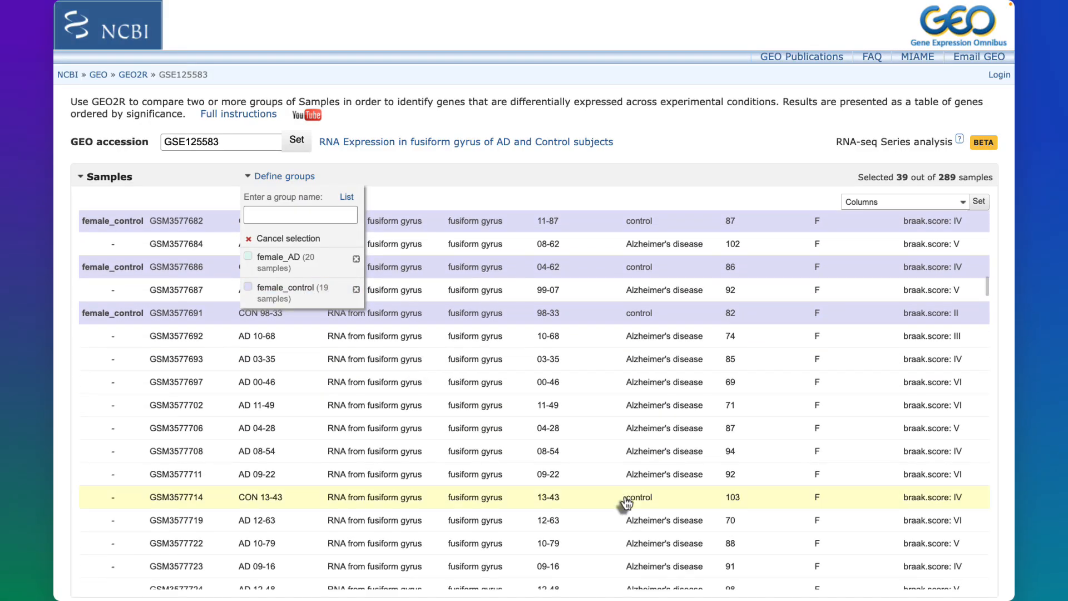
click(324, 299)
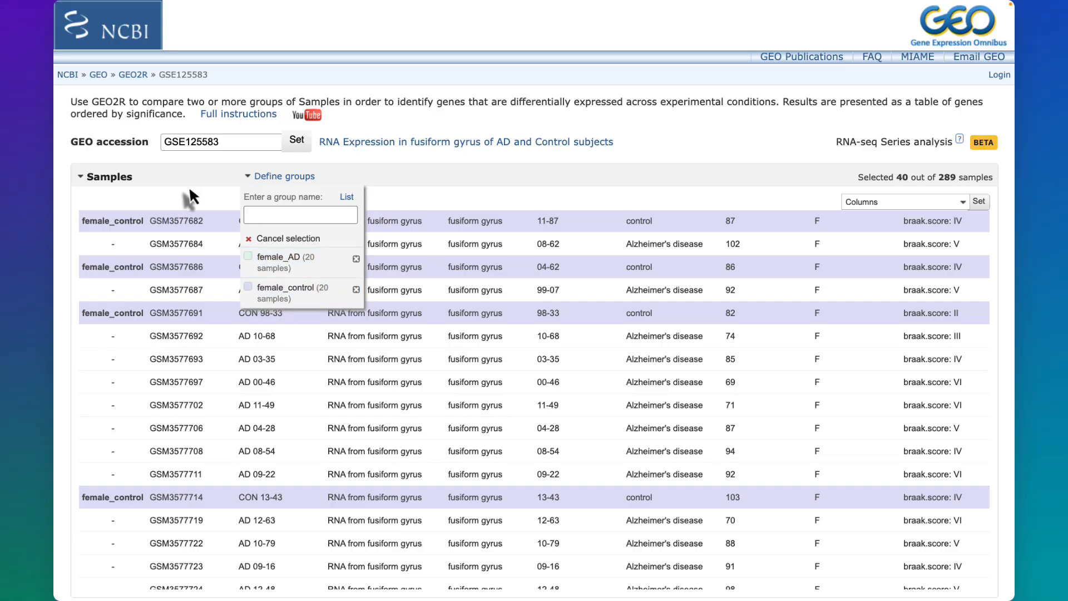
Step: Review the analysis options and run the analysis with Benjamini & Hochberg adjustment, a 0.05 significance cut-off and a log2 fold change threshold of 0
scroll(189, 189, down, 3)
scroll(55, 282, down, 4)
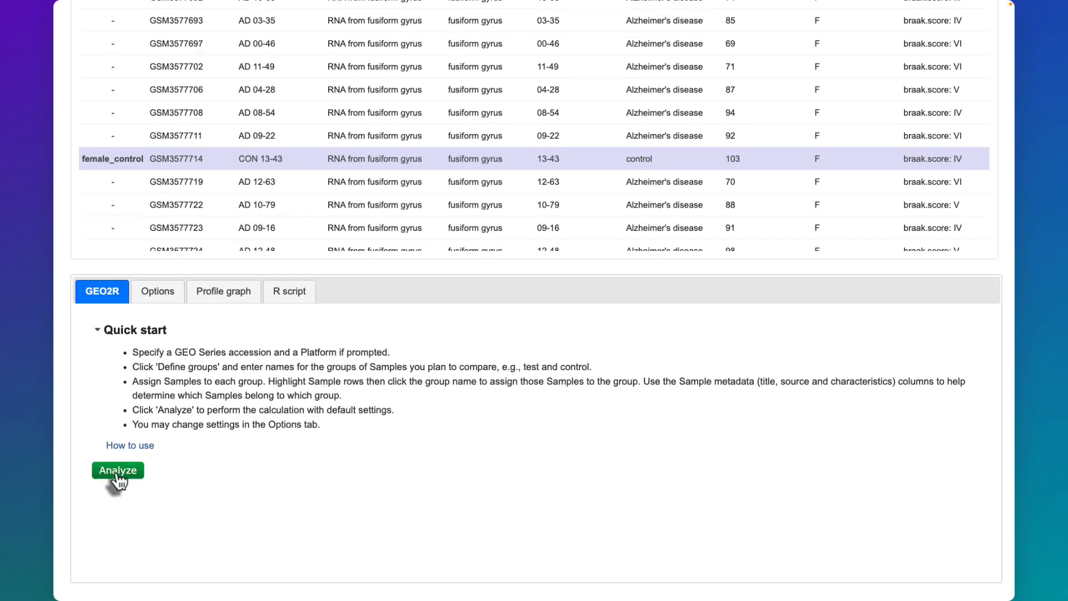
click(157, 295)
scroll(171, 415, down, 1)
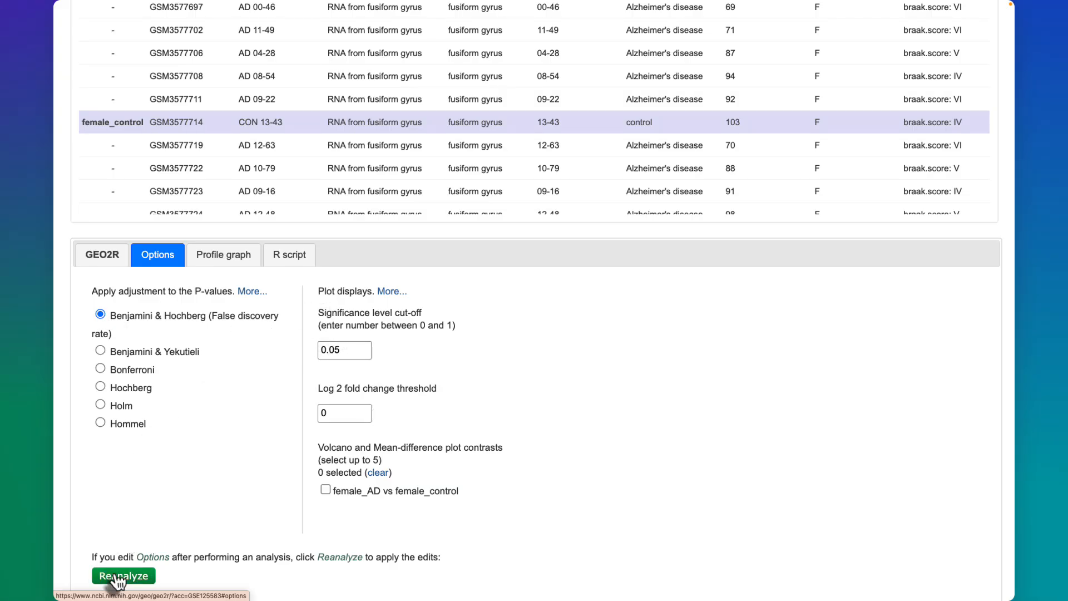
scroll(117, 581, down, 1)
click(120, 538)
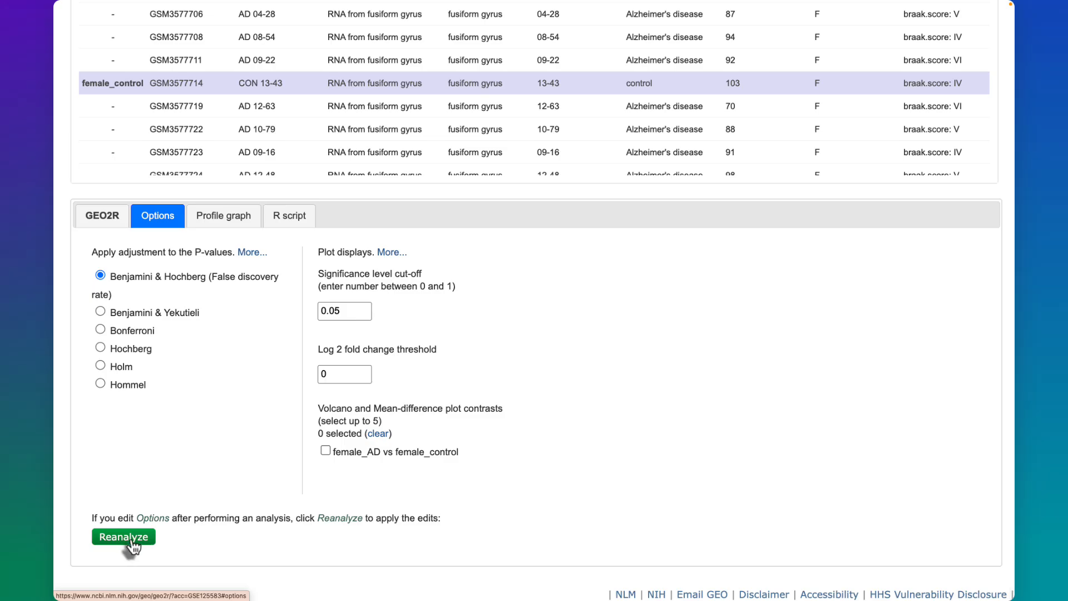
scroll(183, 498, down, 5)
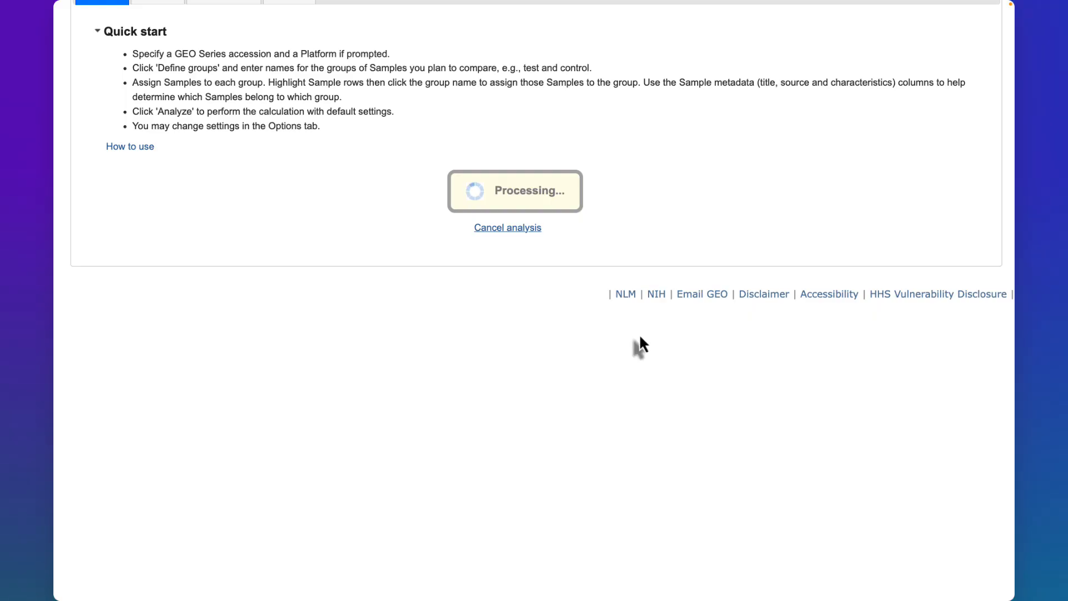
scroll(643, 342, up, 4)
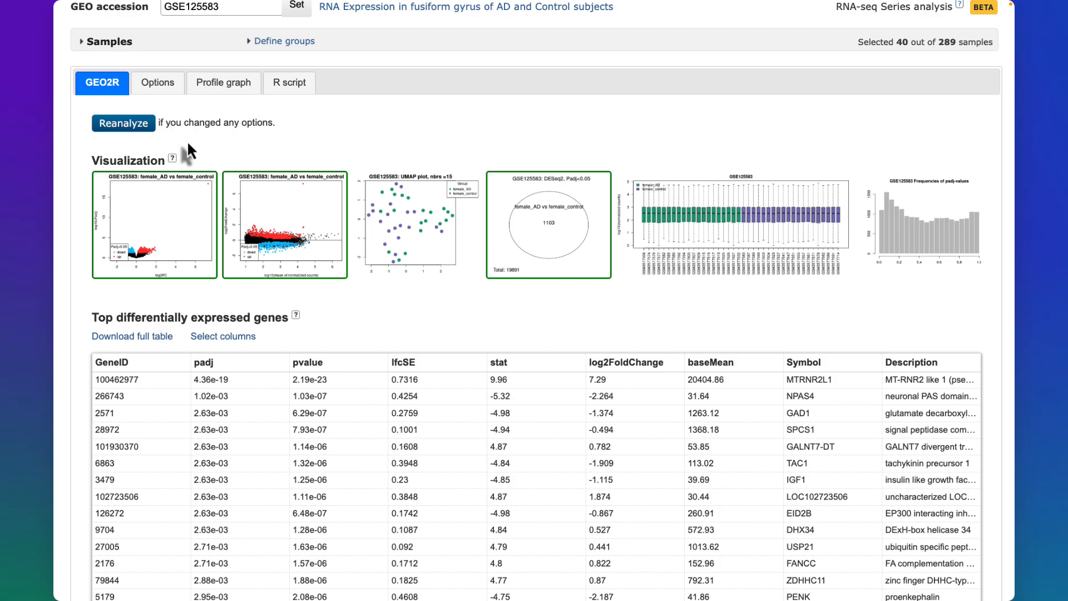
Step: Explore the interactive volcano plot of female_AD vs female_control, inspect the gene details of outlying up- and down-regulated points, and close the plot
click(171, 214)
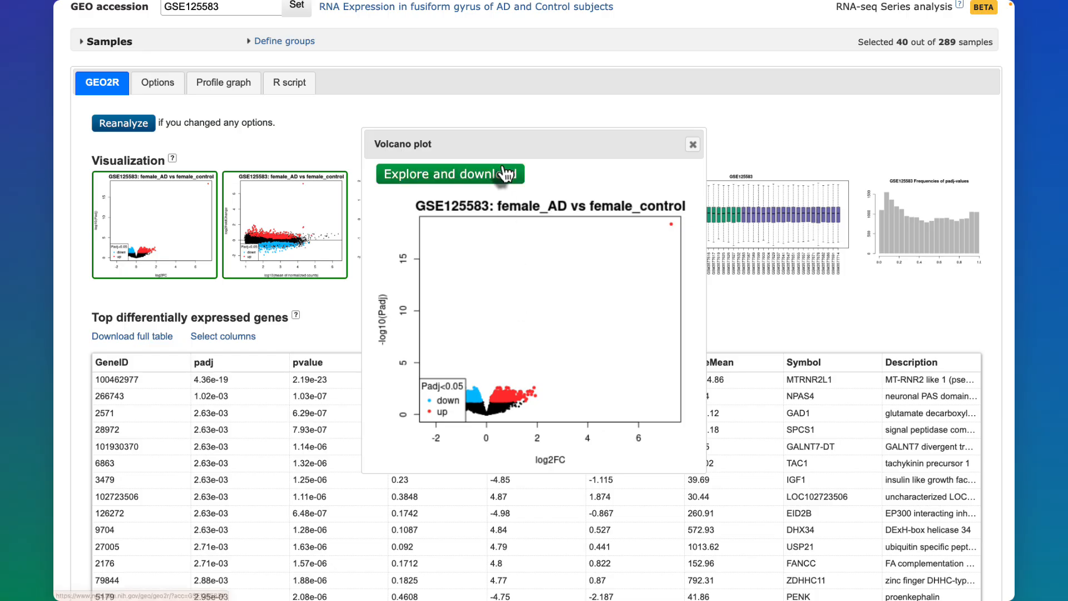
click(449, 176)
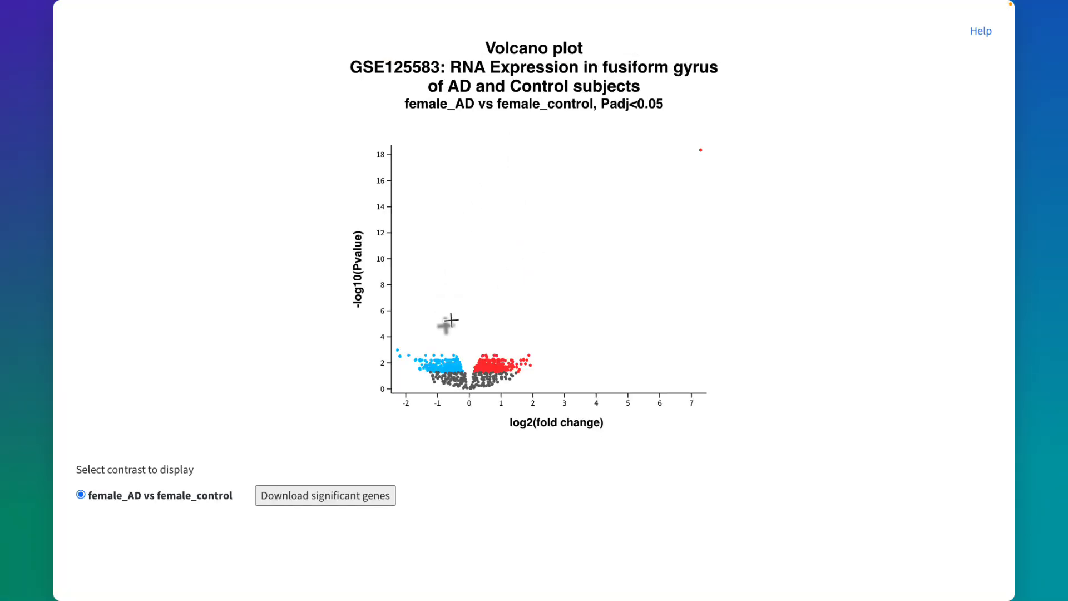
mouse_move(487, 361)
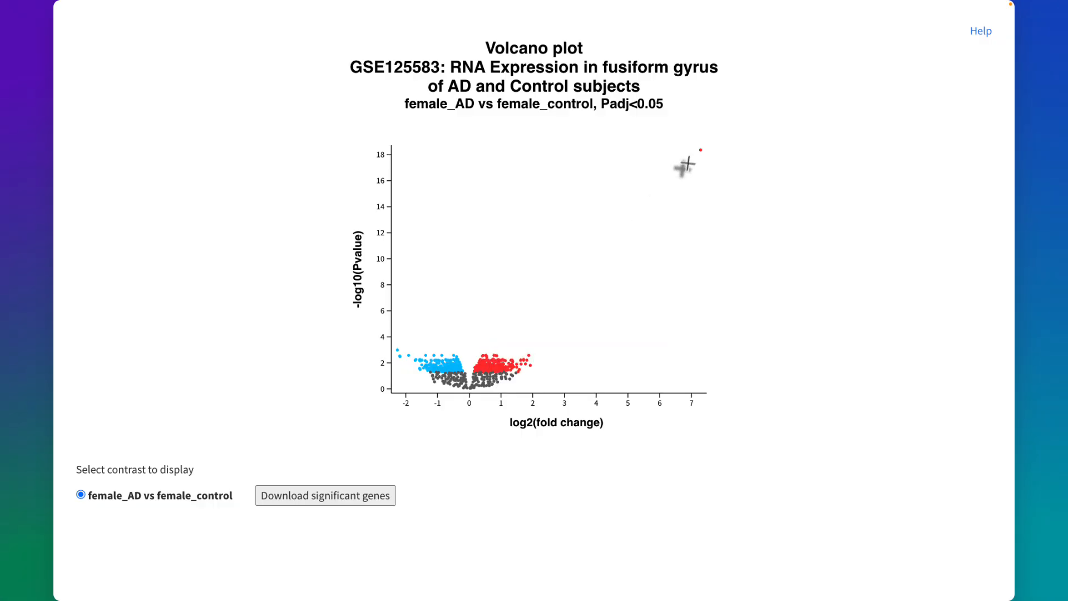
mouse_move(701, 156)
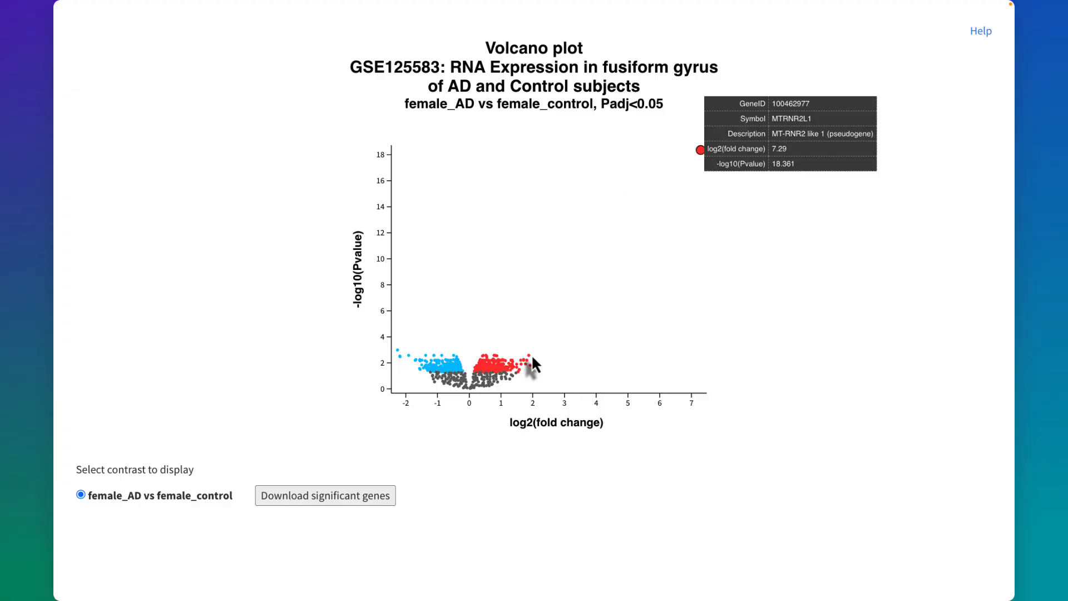
mouse_move(528, 356)
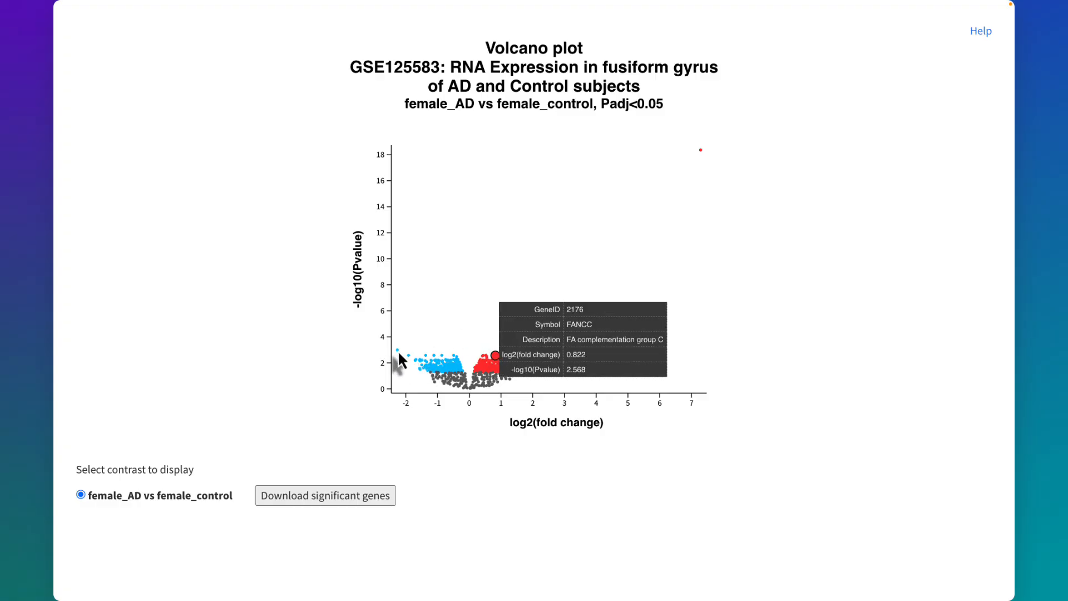
mouse_move(398, 352)
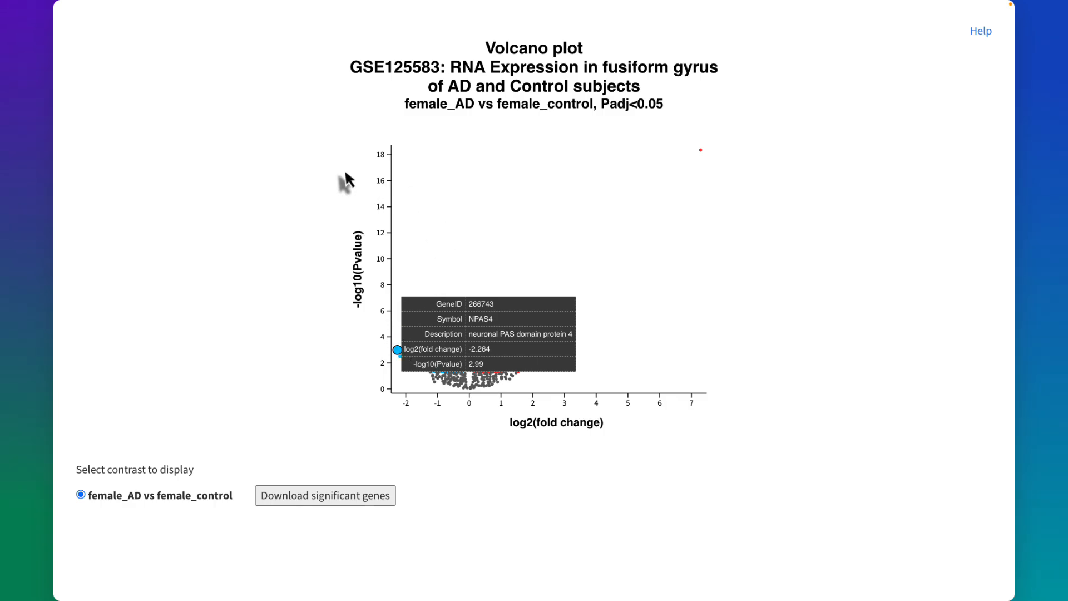
key(super+w)
click(693, 144)
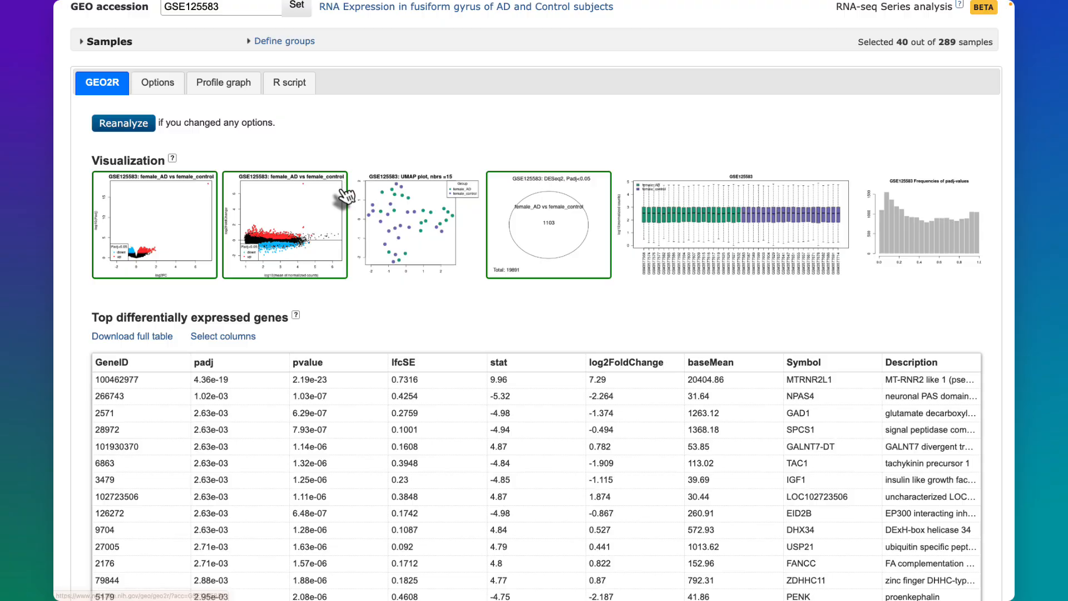
Step: View the enlarged UMAP plot of the female_AD and female_control samples and close it
click(419, 228)
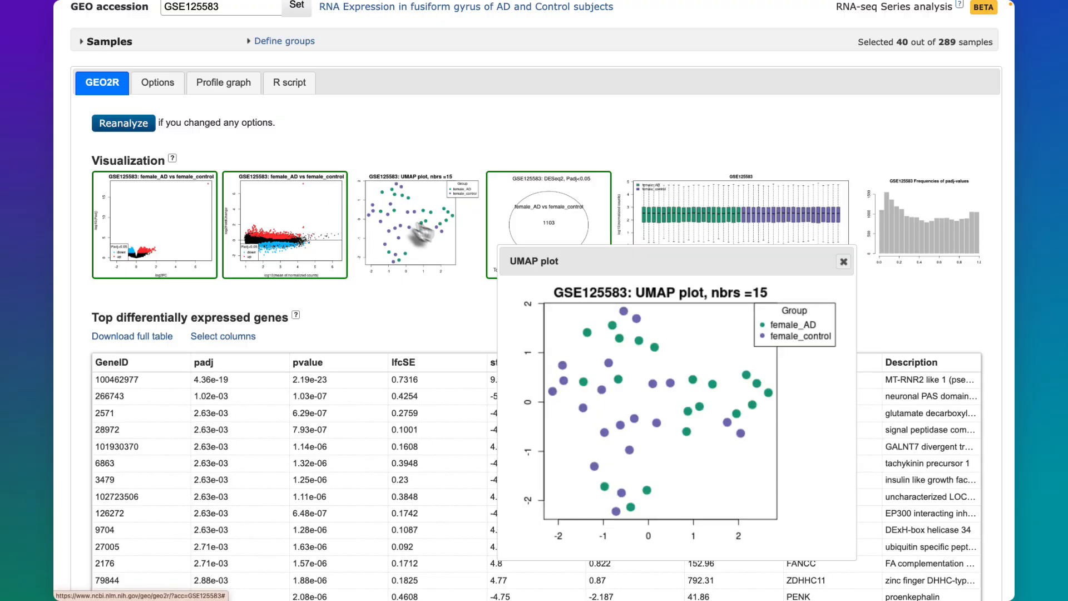
click(843, 263)
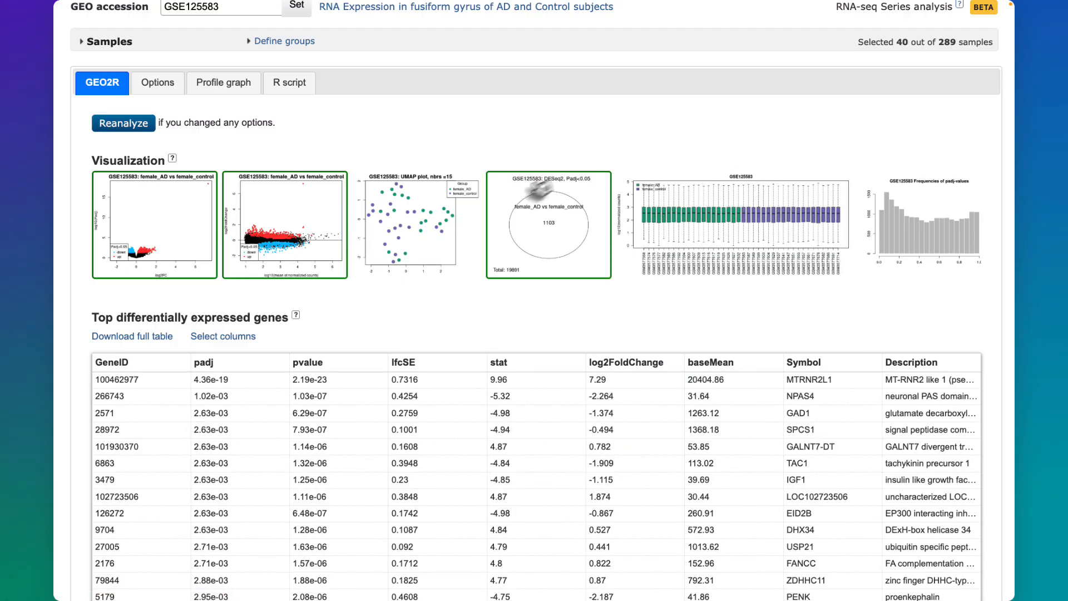
Step: Open the Venn diagram for exploration and download the significant genes of the female_AD vs female_control contrast
click(550, 238)
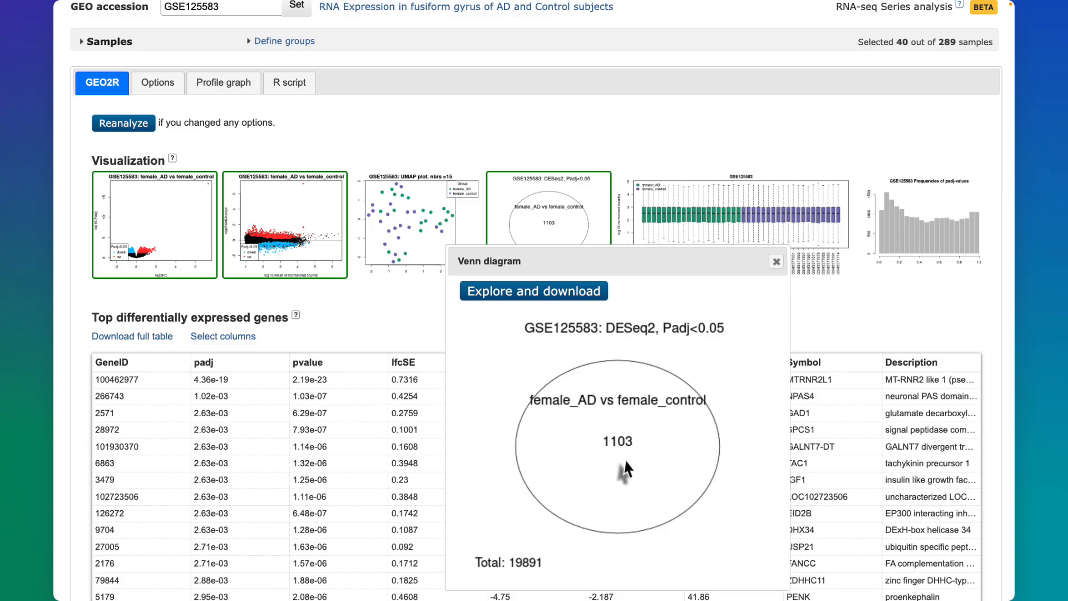
scroll(596, 451, down, 3)
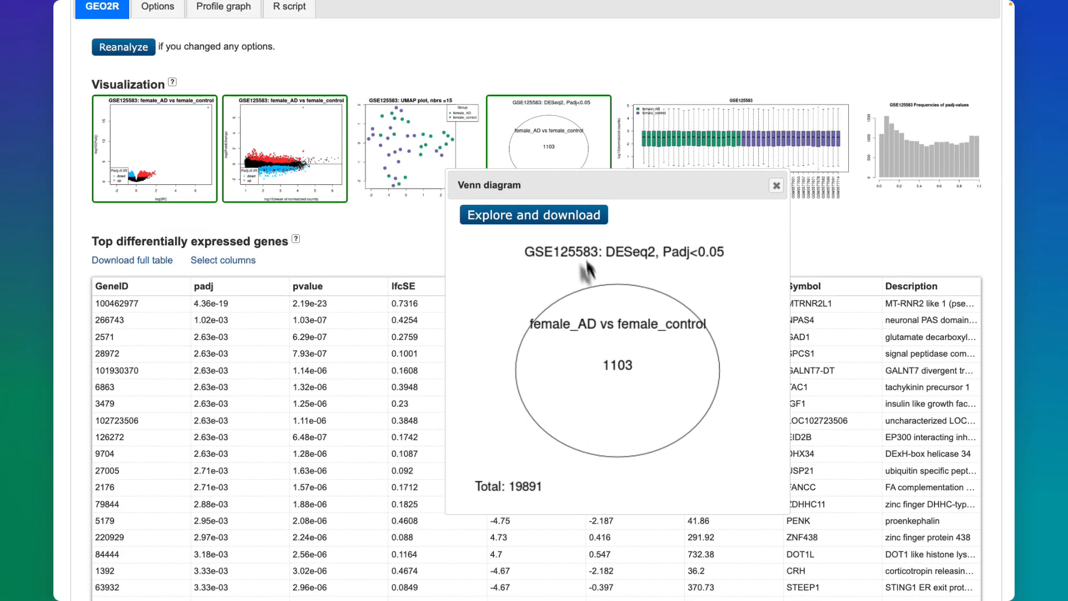
click(560, 222)
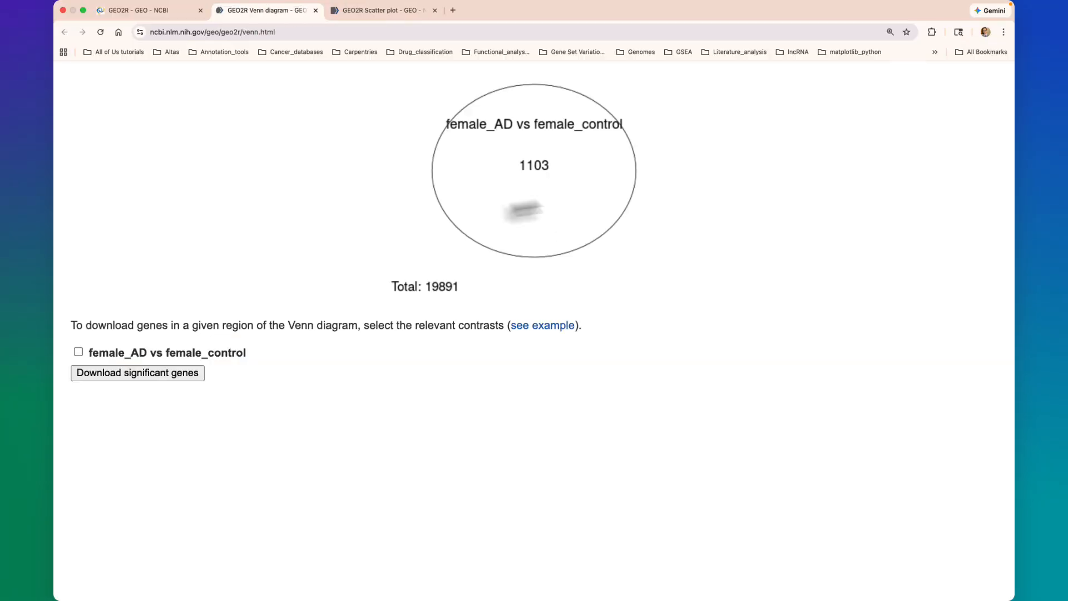
click(79, 353)
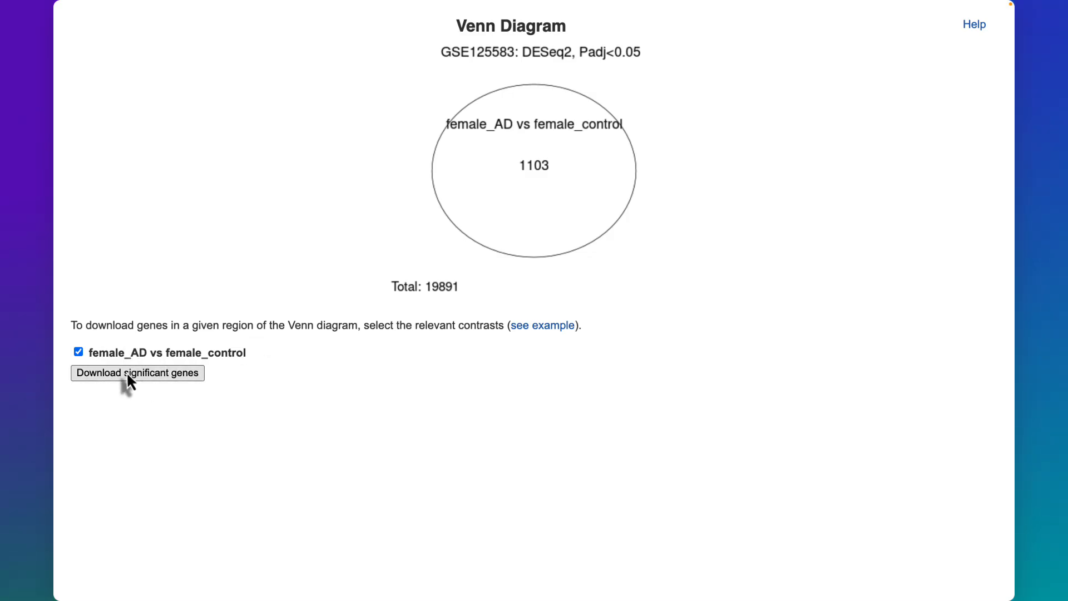
click(126, 372)
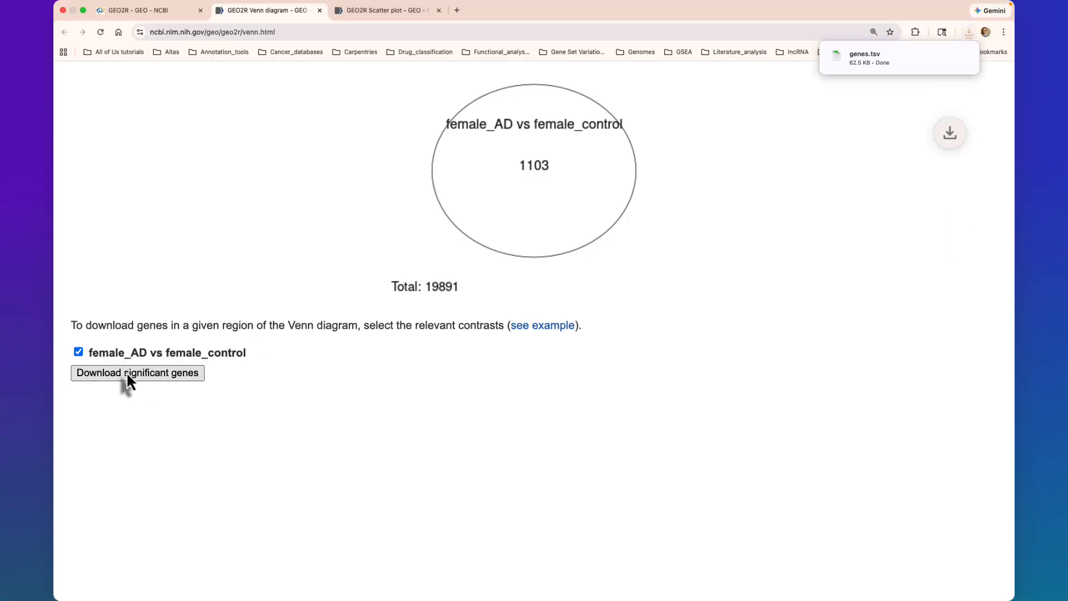
Step: Open the downloaded genes.tsv in Excel, inspect the log2(fold change) and -log10(Pvalue) column headings, and close the file
click(878, 58)
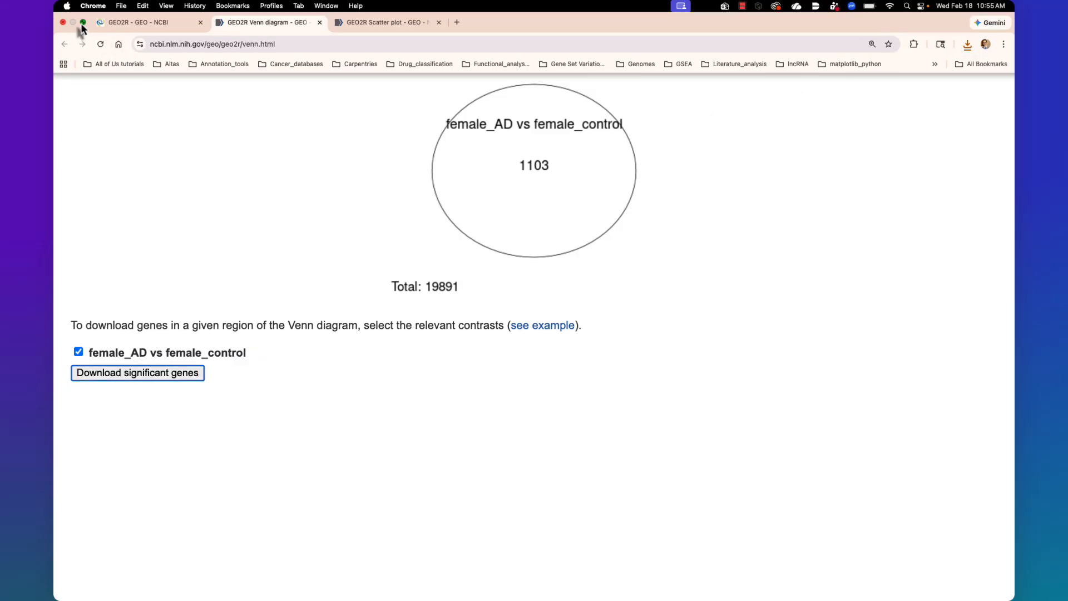
click(81, 23)
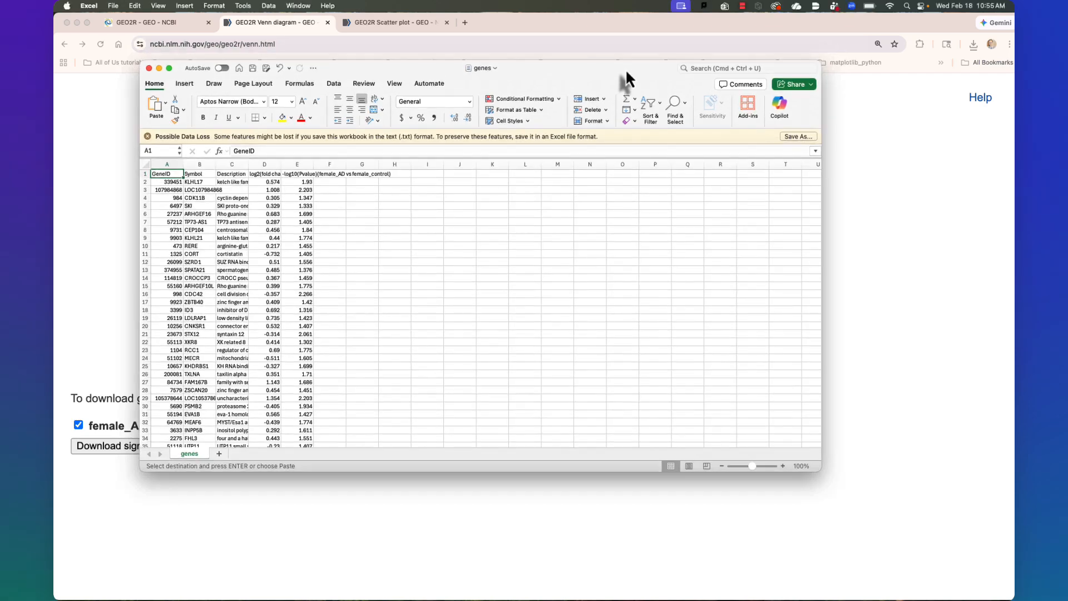
click(266, 175)
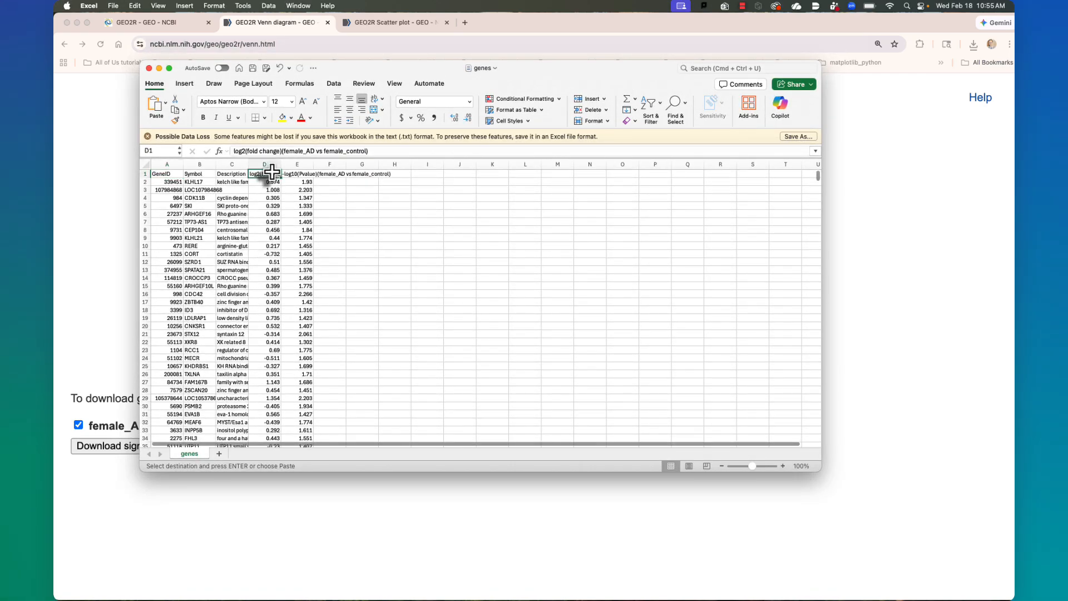
click(301, 174)
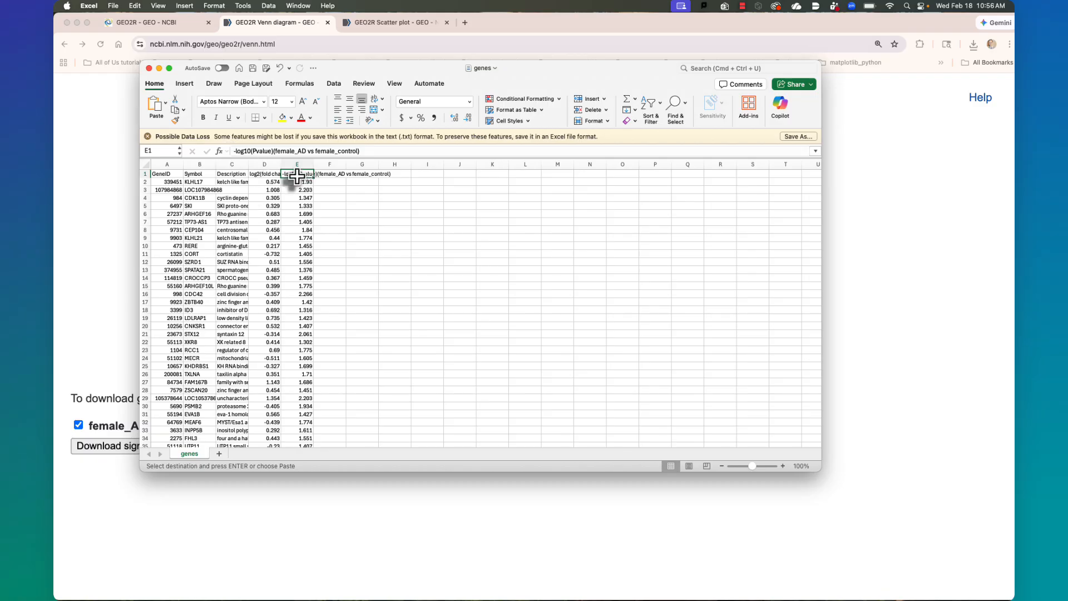
click(148, 68)
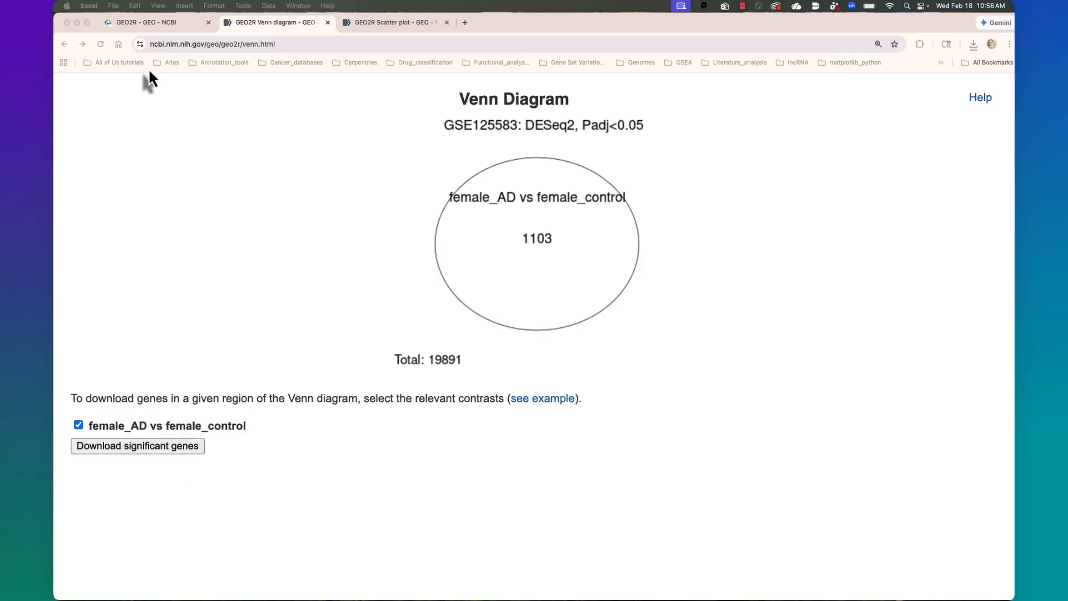
Step: Return to the GEO2R results in Chrome, close the Venn diagram and look over the top differentially expressed genes table
click(168, 23)
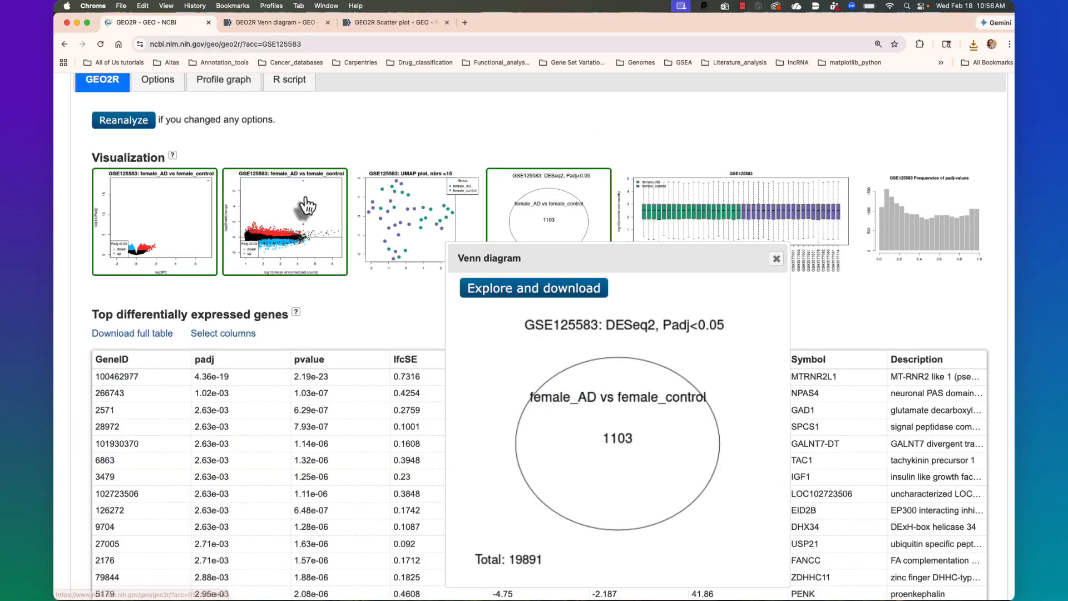
click(775, 259)
scroll(476, 296, down, 2)
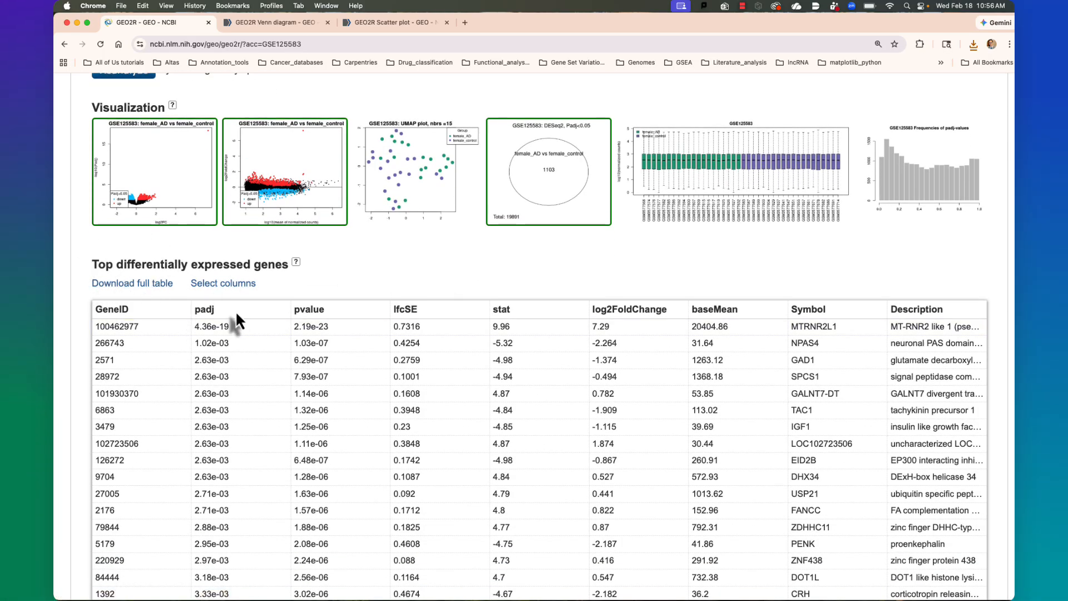
scroll(236, 315, down, 2)
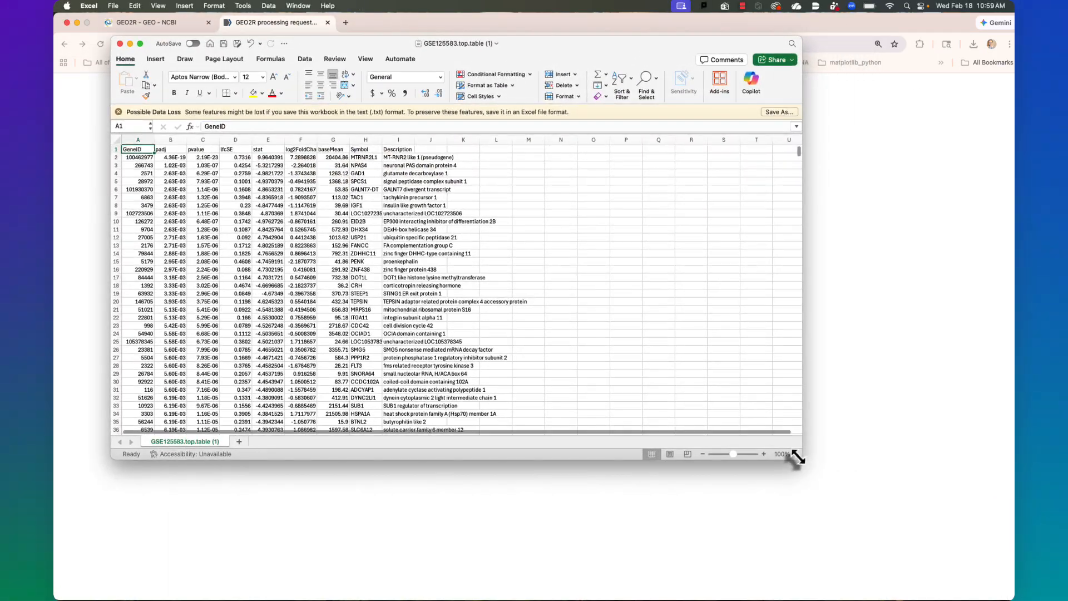
Step: Enlarge the GSE125583.top.table window in Excel, look through the full gene table, and switch back to the GEO2R results in Chrome
drag(804, 460, 895, 540)
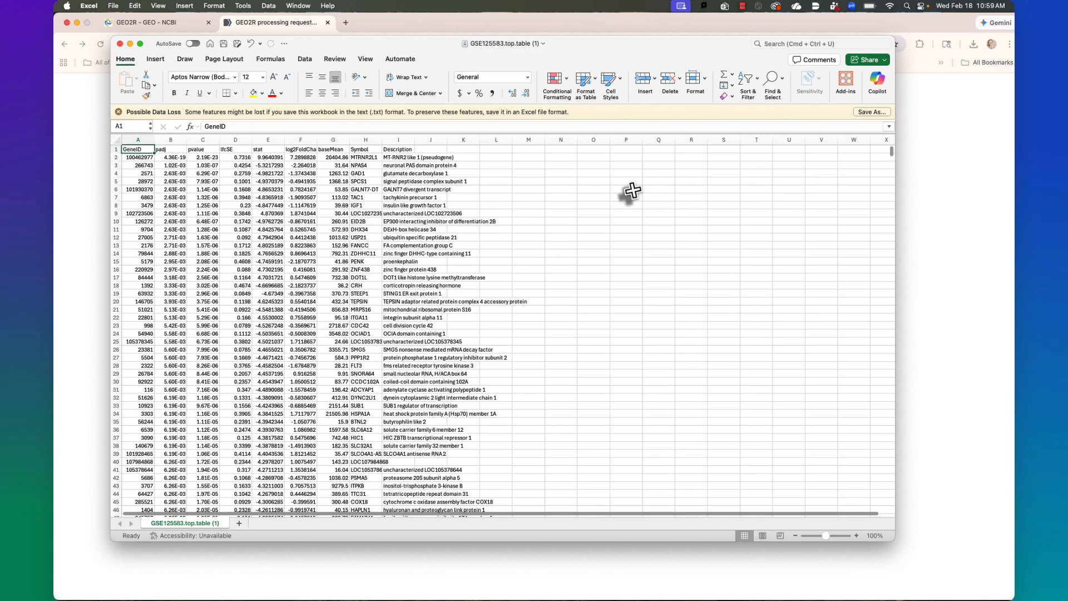
scroll(608, 210, down, 3)
scroll(608, 210, up, 3)
drag(890, 149, 869, 141)
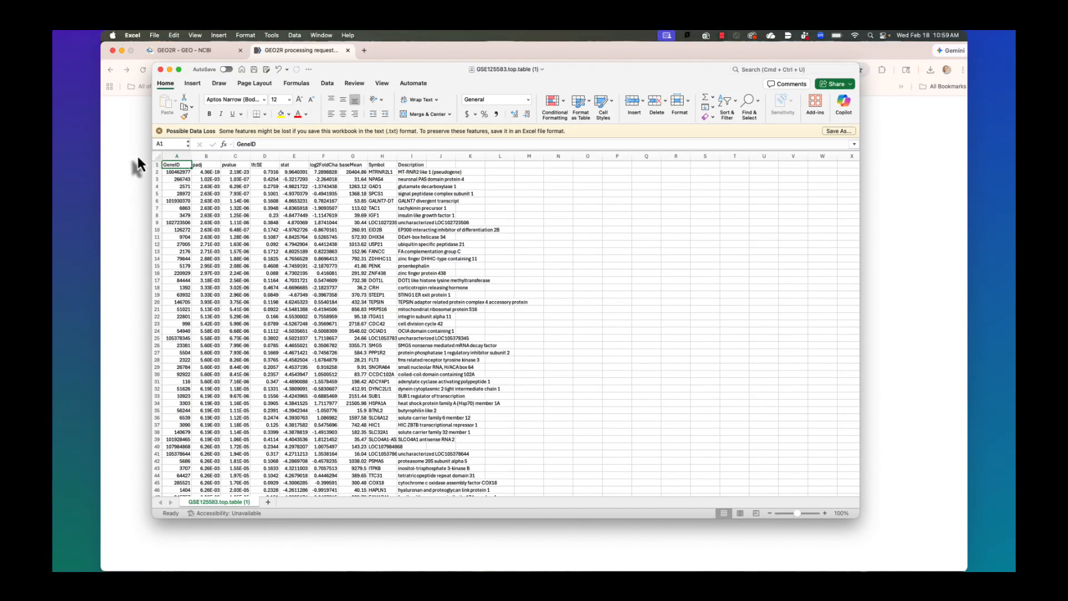
click(192, 51)
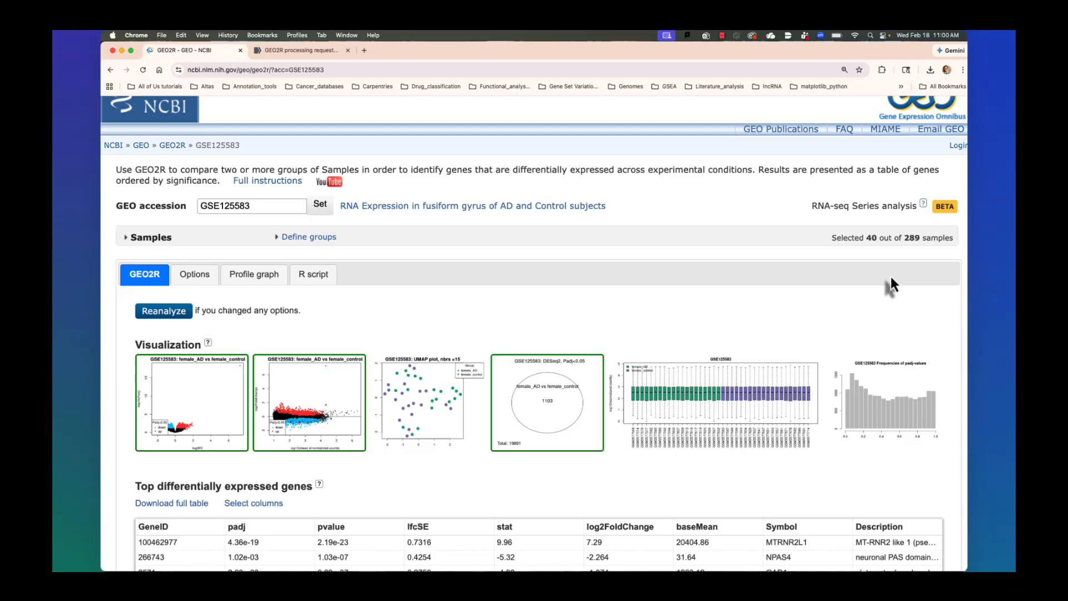